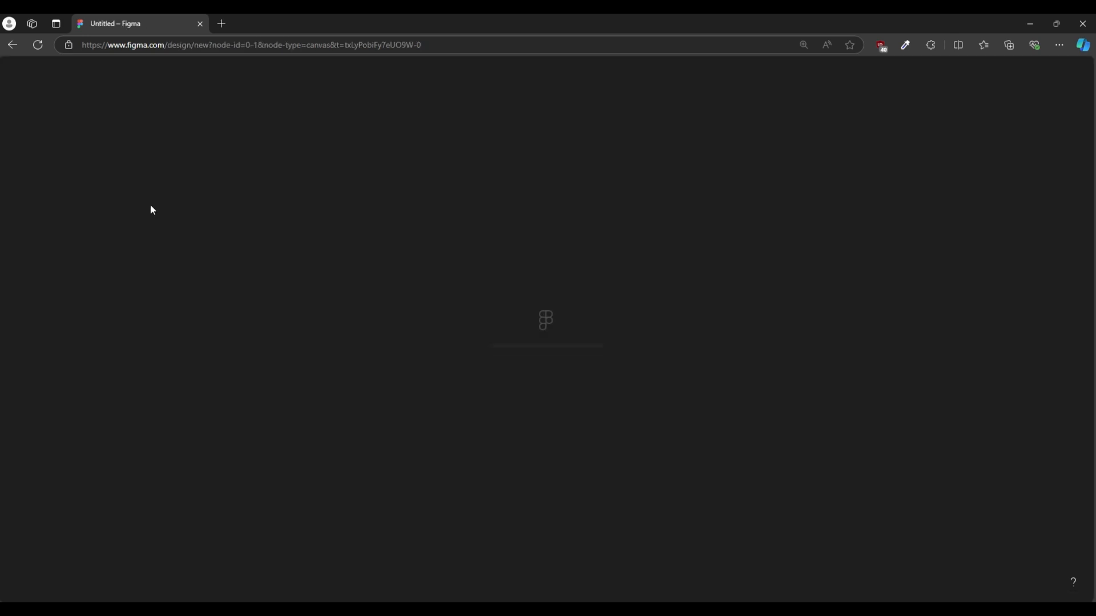
Step: Rename the file as Renting Homes and paste the A Renting reference frame onto the canvas
{"action": "double_click", "coordinate": [565, 73]}
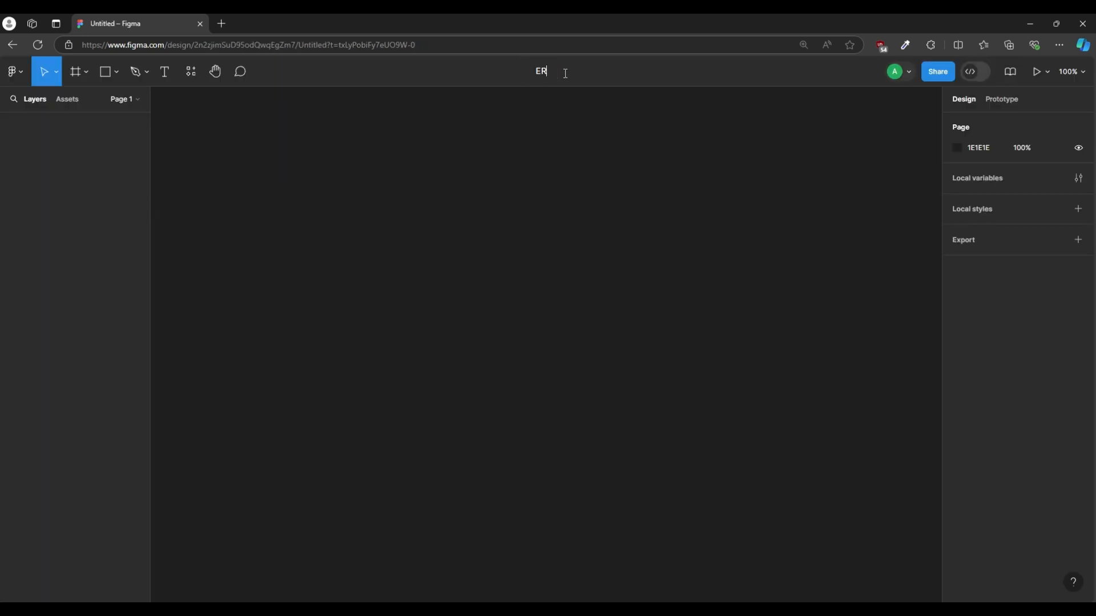
{"action": "key", "text": "Return"}
{"action": "key", "text": "ctrl+v"}
{"action": "scroll", "coordinate": [765, 399], "scroll_direction": "down", "scroll_amount": 8}
{"action": "scroll", "coordinate": [822, 371], "scroll_direction": "down", "scroll_amount": 5}
{"action": "scroll", "coordinate": [819, 377], "scroll_direction": "up", "scroll_amount": 1}
{"action": "scroll", "coordinate": [820, 377], "scroll_direction": "down", "scroll_amount": 5}
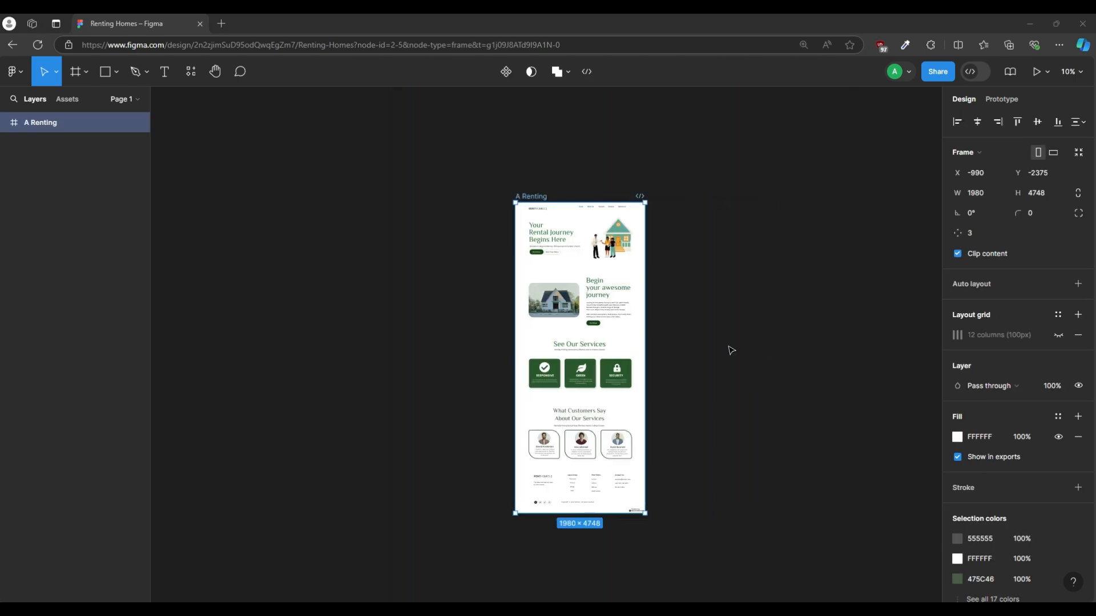
Step: Add a 1440 × 1024 Desktop frame beside the A Renting frame and align their top edges
{"action": "left_click", "coordinate": [731, 350]}
{"action": "scroll", "coordinate": [714, 342], "scroll_direction": "right", "scroll_amount": 3}
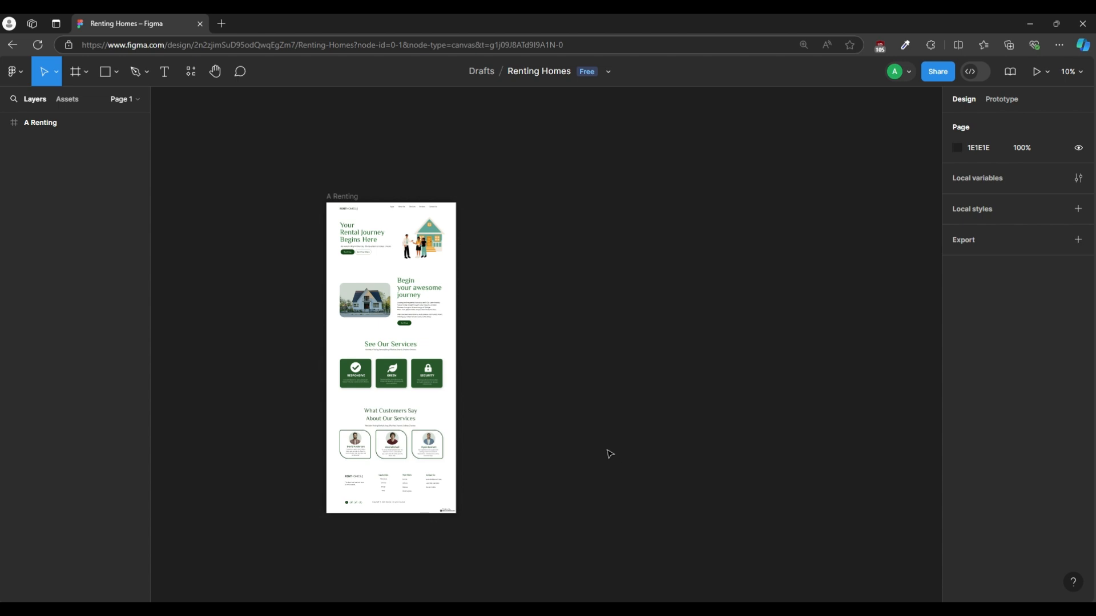
{"action": "left_click", "coordinate": [75, 71]}
{"action": "left_click", "coordinate": [985, 266]}
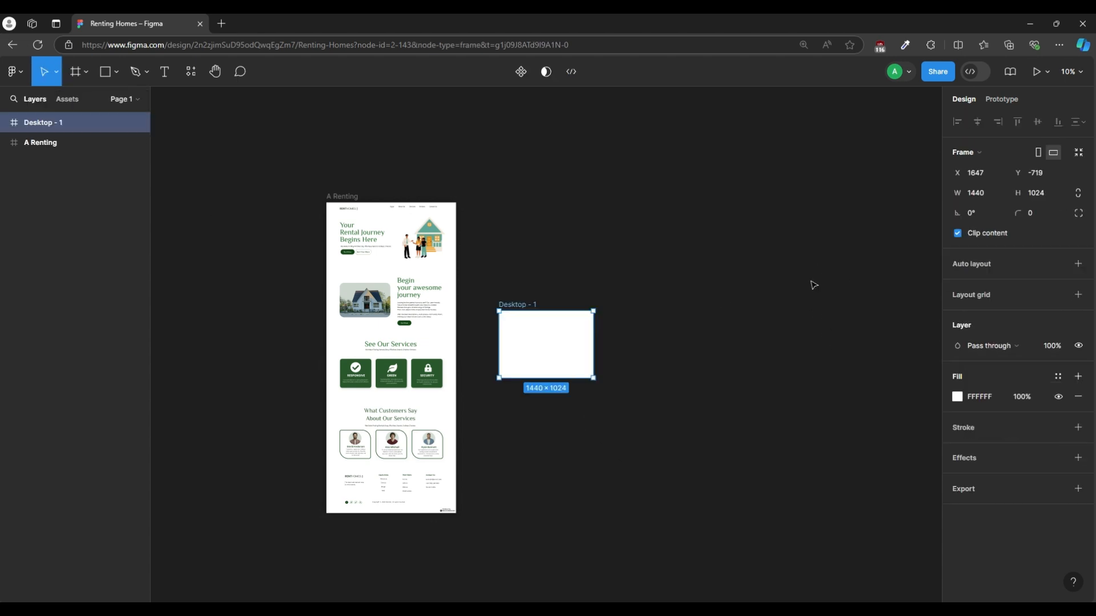
{"action": "scroll", "coordinate": [570, 257], "scroll_direction": "up", "scroll_amount": 2}
{"action": "scroll", "coordinate": [540, 374], "scroll_direction": "down", "scroll_amount": 1}
{"action": "left_click_drag", "start_coordinate": [524, 410], "coordinate": [491, 246]}
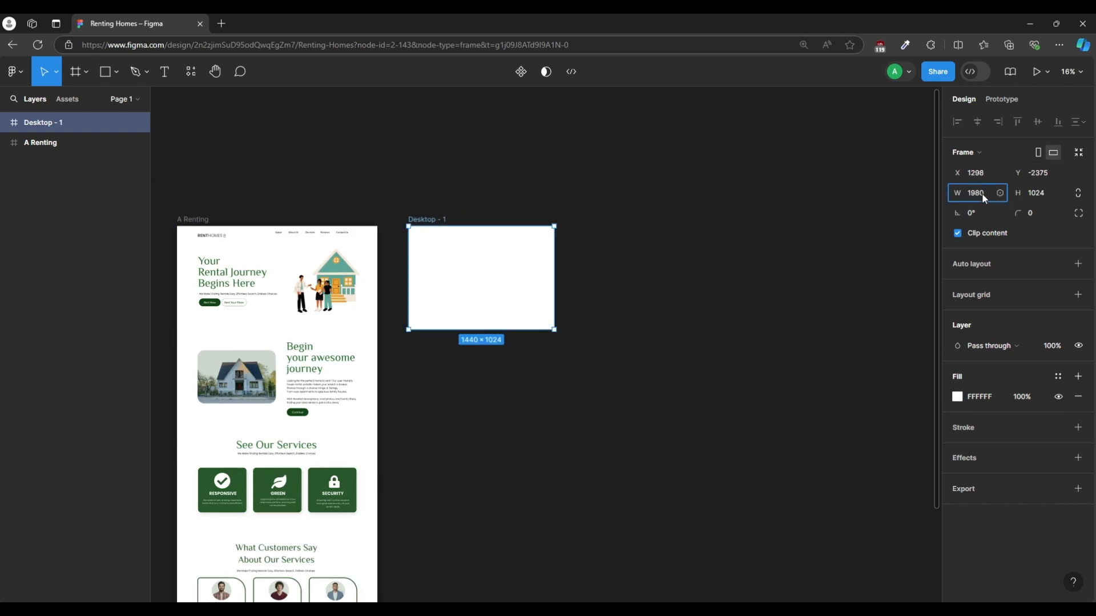
Step: Resize the new desktop frame to 1980 × 4748 and place the RENTHOMES logo near its upper-left corner at X 41, Y 37
{"action": "left_click", "coordinate": [1035, 197]}
{"action": "type", "text": "4748"}
{"action": "left_click", "coordinate": [803, 401]}
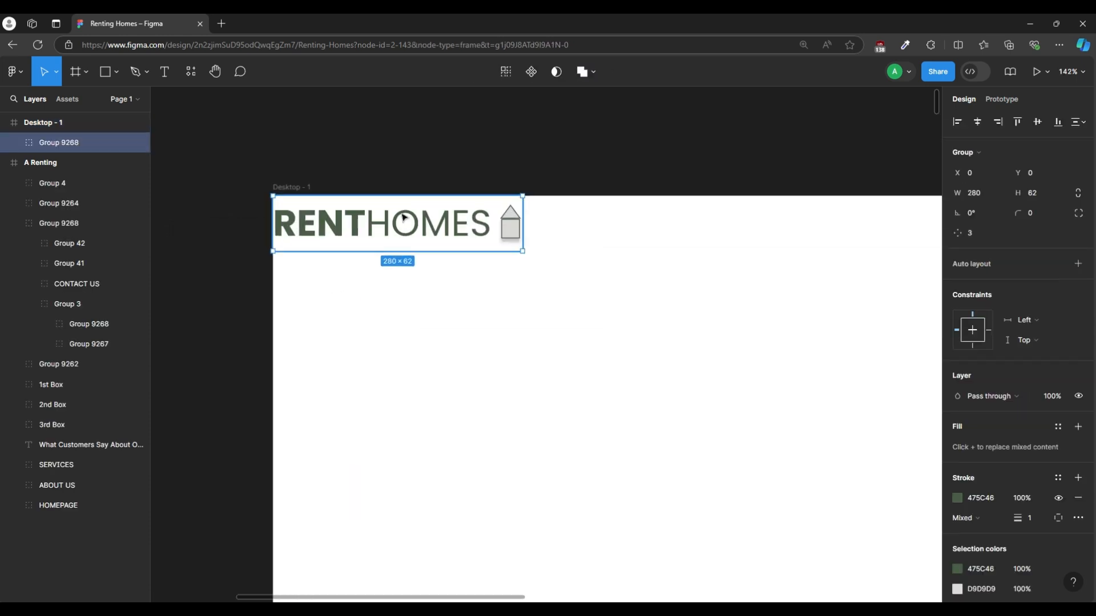
{"action": "left_click_drag", "start_coordinate": [404, 215], "coordinate": [443, 252]}
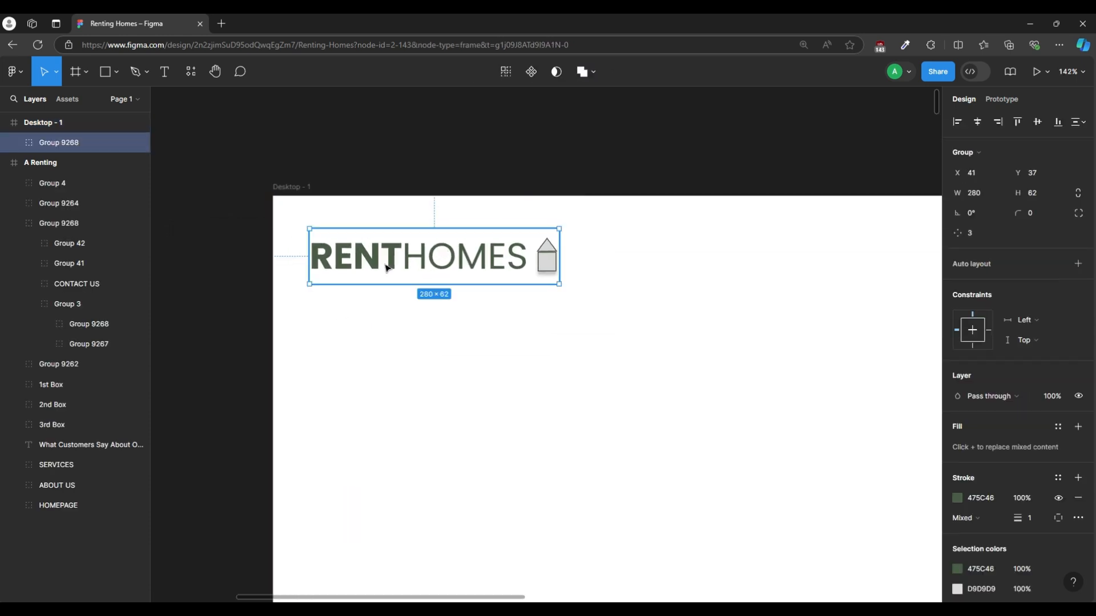
Step: Examine the font, weight, size and fill colour of the RENTHOMES logo text
{"action": "double_click", "coordinate": [385, 264]}
{"action": "double_click", "coordinate": [408, 259]}
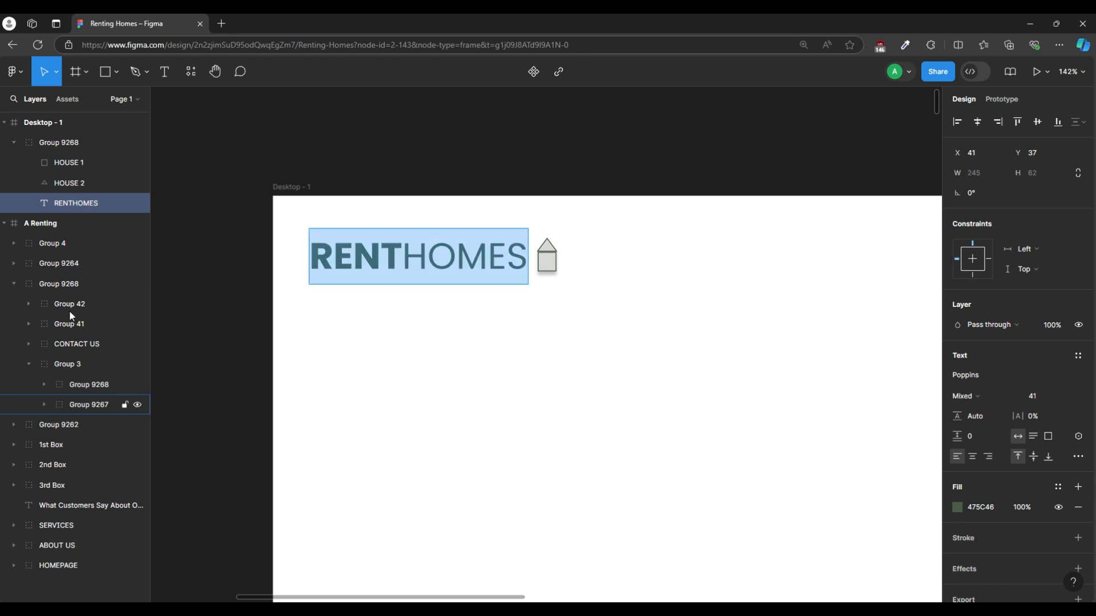
{"action": "double_click", "coordinate": [413, 256]}
{"action": "left_click_drag", "start_coordinate": [403, 256], "coordinate": [535, 261]}
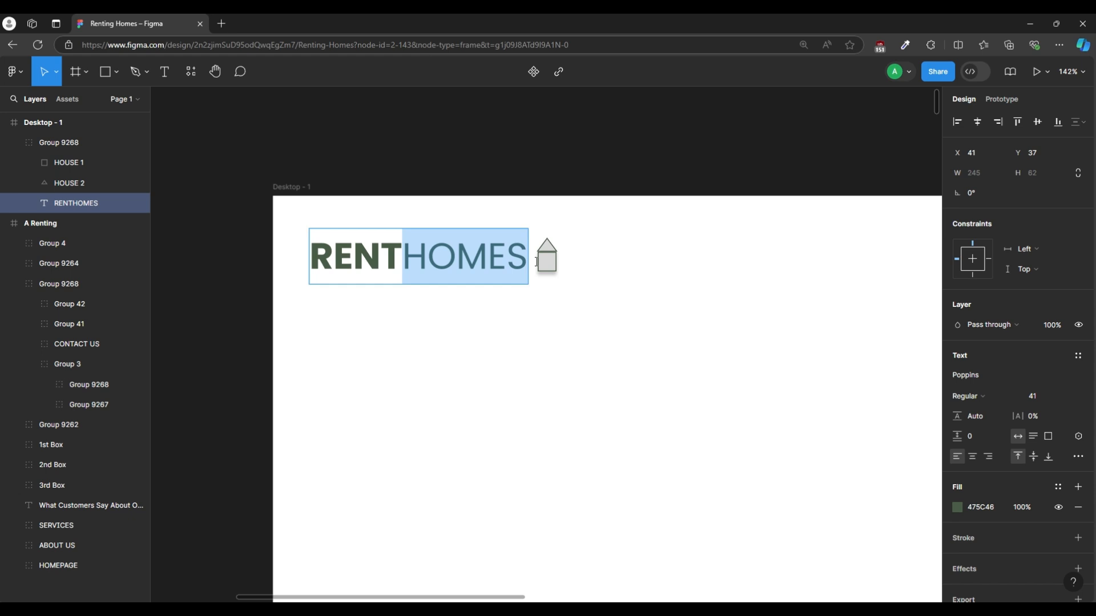
{"action": "left_click", "coordinate": [1030, 395]}
{"action": "left_click", "coordinate": [980, 511]}
{"action": "left_click", "coordinate": [598, 433]}
{"action": "left_click", "coordinate": [598, 433]}
Step: Examine the logo's house icon, including its roof and body shapes, fill, stroke and drop shadow settings
{"action": "scroll", "coordinate": [547, 258], "scroll_direction": "up", "scroll_amount": 5}
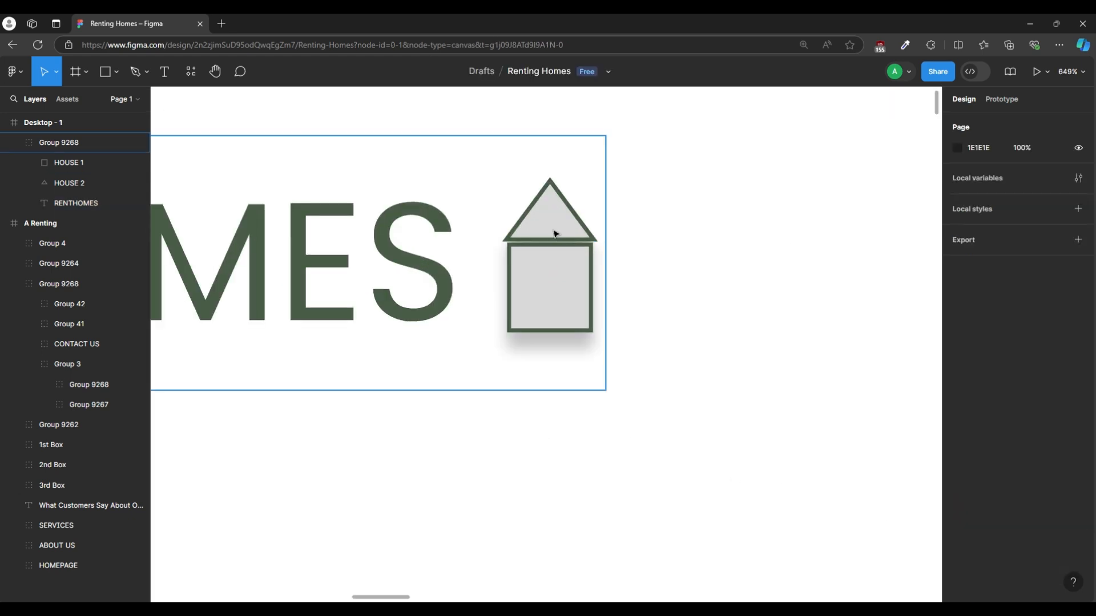
{"action": "double_click", "coordinate": [554, 237]}
{"action": "left_click", "coordinate": [562, 321]}
{"action": "left_click", "coordinate": [116, 72]}
{"action": "left_click", "coordinate": [121, 79]}
{"action": "left_click", "coordinate": [948, 500]}
{"action": "left_click", "coordinate": [957, 498]}
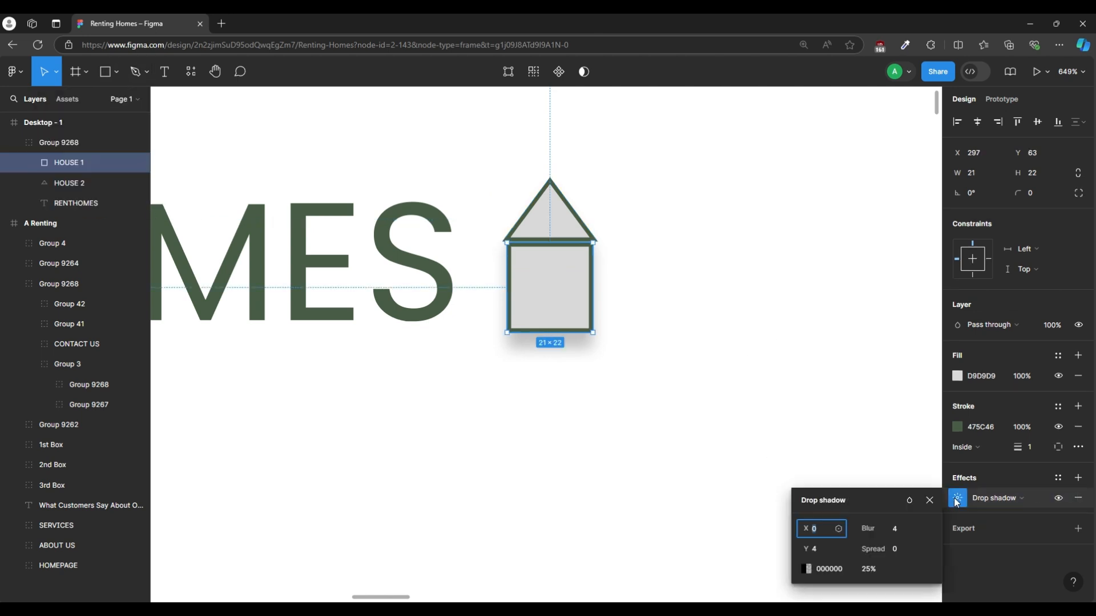
{"action": "left_click", "coordinate": [614, 353]}
{"action": "scroll", "coordinate": [611, 351], "scroll_direction": "down", "scroll_amount": 6}
Step: Copy the NAVBAR group from the reference homepage into the desktop frame
{"action": "left_click", "coordinate": [400, 340]}
{"action": "scroll", "coordinate": [425, 394], "scroll_direction": "down", "scroll_amount": 4}
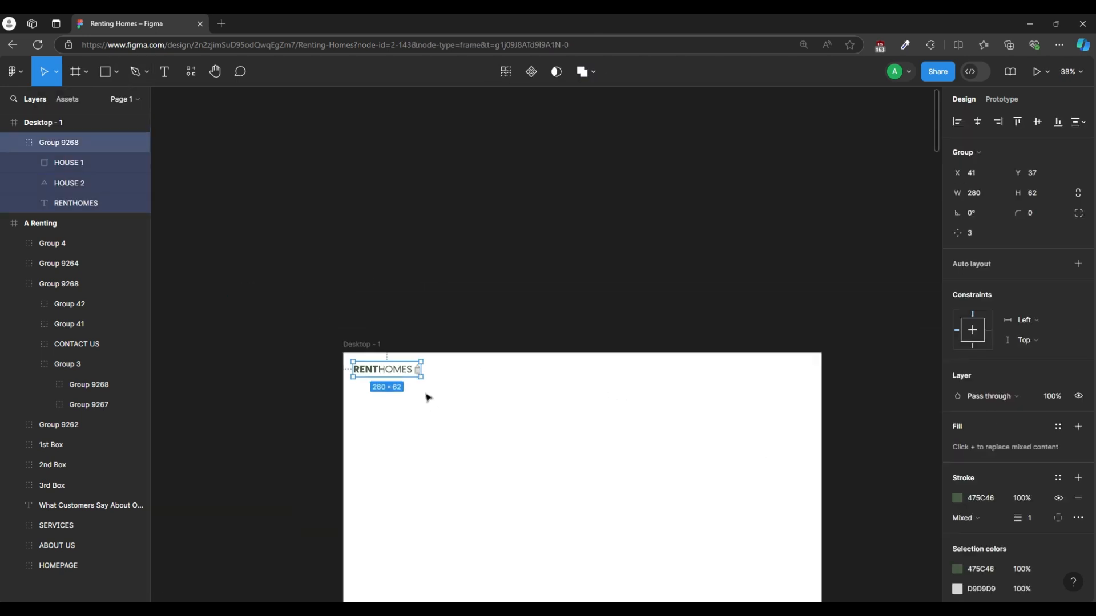
{"action": "left_click", "coordinate": [491, 333]}
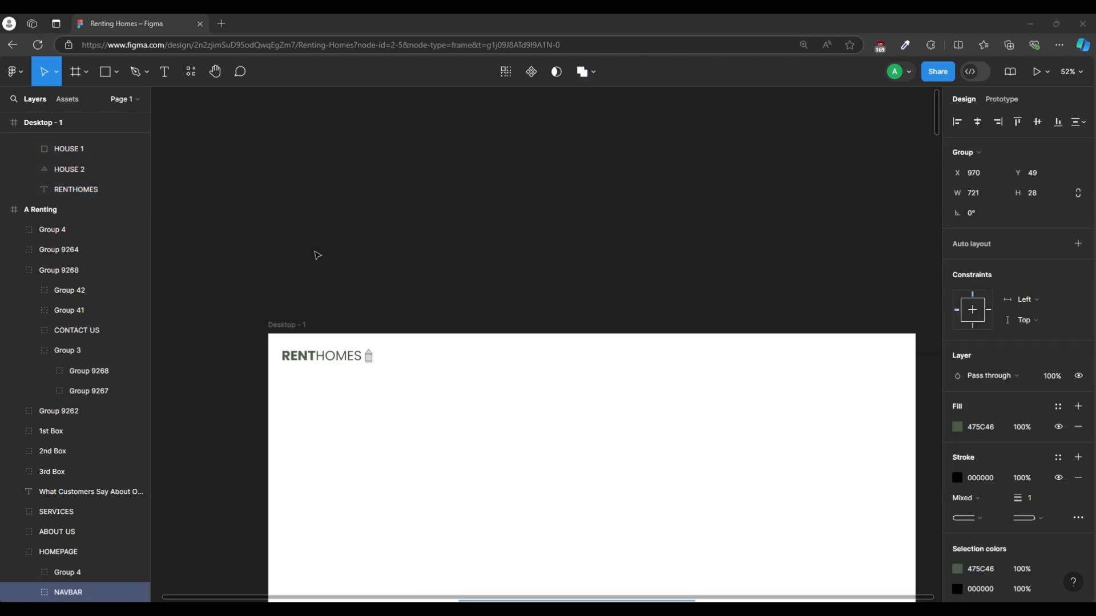
{"action": "left_click", "coordinate": [287, 319]}
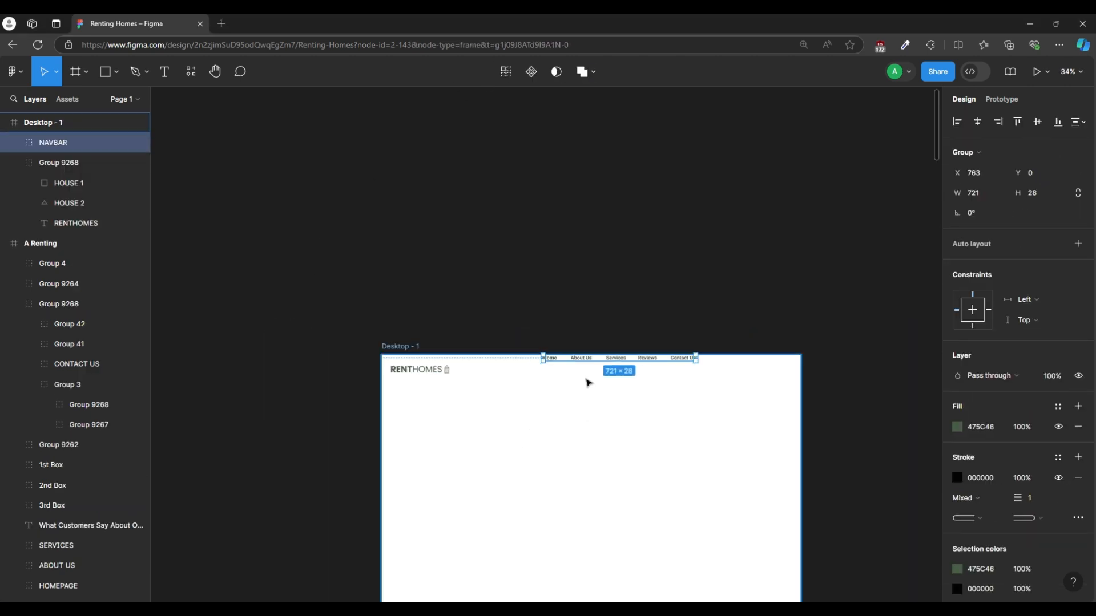
Step: Line up the navigation bar with the logo and shift both inward from the frame's left edge
{"action": "left_click_drag", "start_coordinate": [643, 367], "coordinate": [675, 367]}
{"action": "left_click", "coordinate": [368, 365], "text": "shift"}
{"action": "left_click_drag", "start_coordinate": [604, 367], "coordinate": [622, 367]}
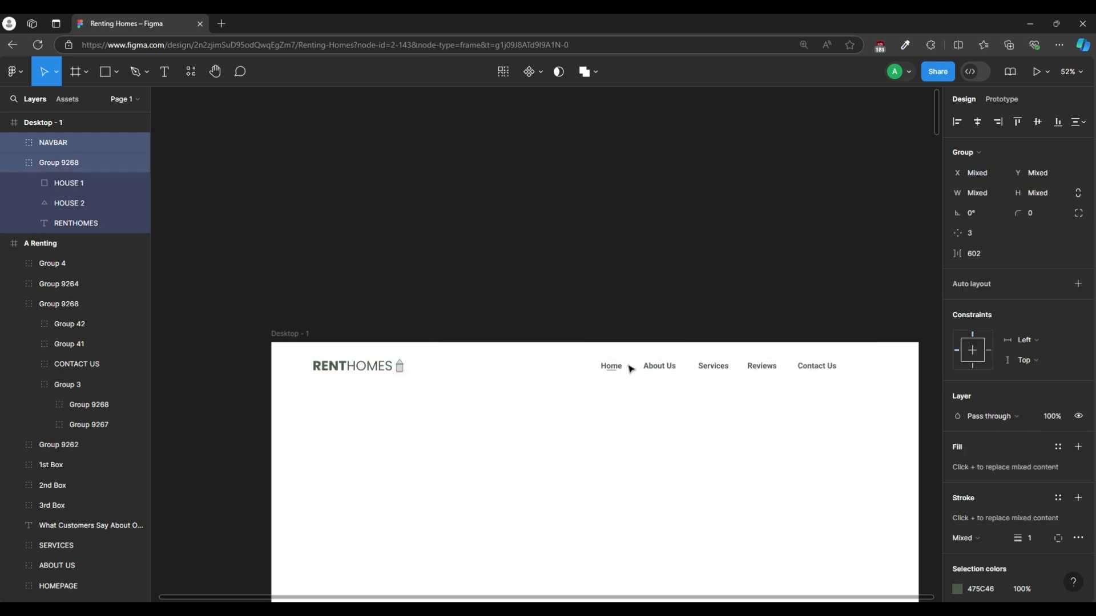
Step: Examine the Home link's font, size and fill colour, and look over the other navigation links
{"action": "scroll", "coordinate": [631, 370], "scroll_direction": "up", "scroll_amount": 5}
{"action": "double_click", "coordinate": [536, 375]}
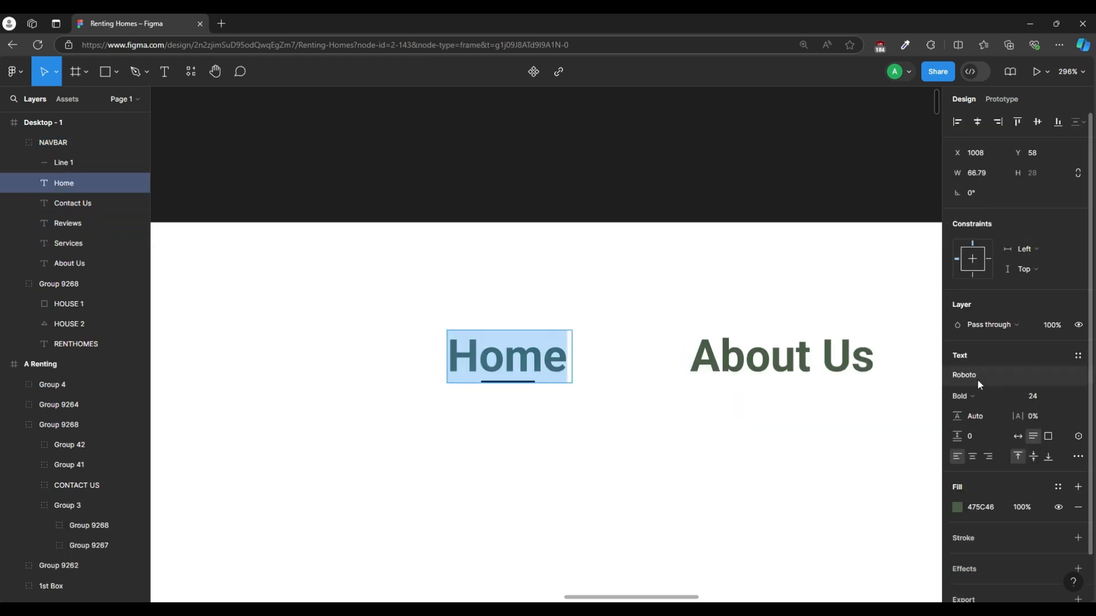
{"action": "left_click", "coordinate": [1044, 396]}
{"action": "left_click", "coordinate": [988, 507]}
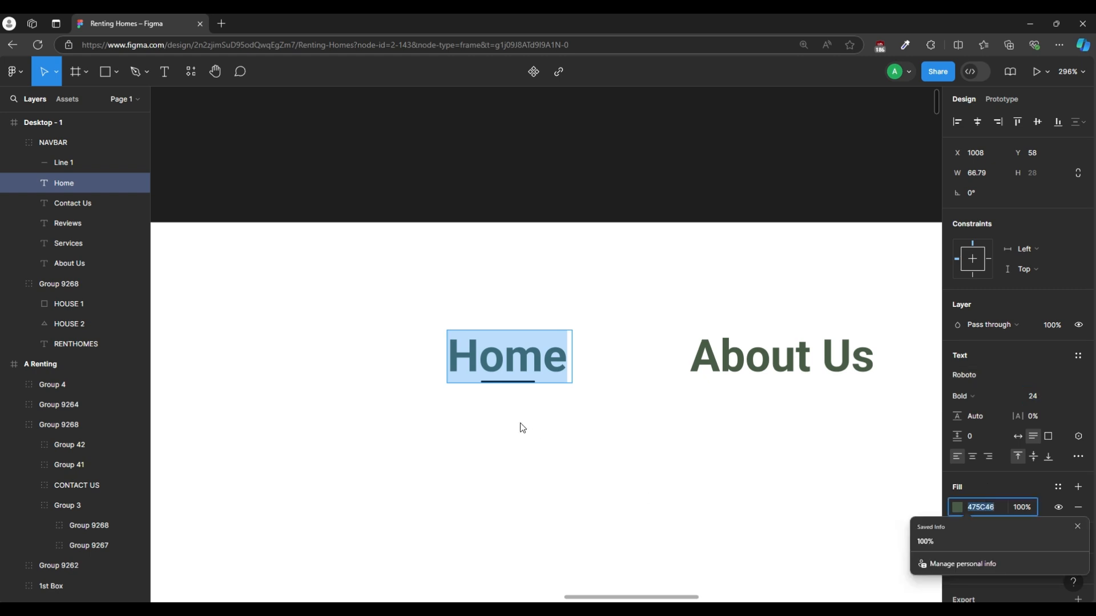
{"action": "key", "text": "Escape"}
{"action": "scroll", "coordinate": [631, 404], "scroll_direction": "right", "scroll_amount": 10}
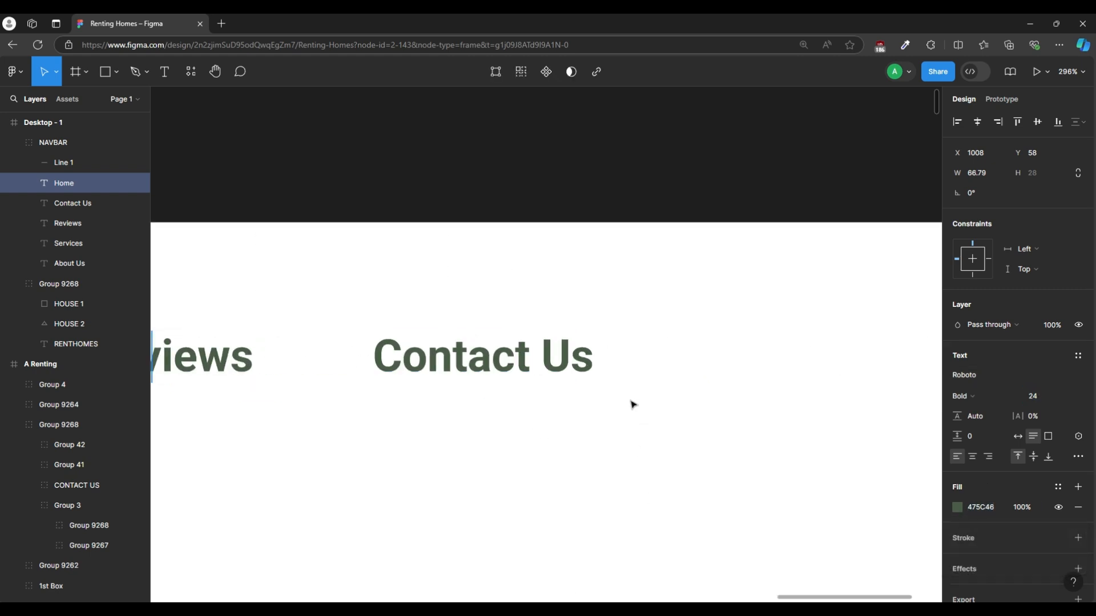
{"action": "scroll", "coordinate": [632, 404], "scroll_direction": "left", "scroll_amount": 12}
{"action": "scroll", "coordinate": [303, 438], "scroll_direction": "up", "scroll_amount": 8}
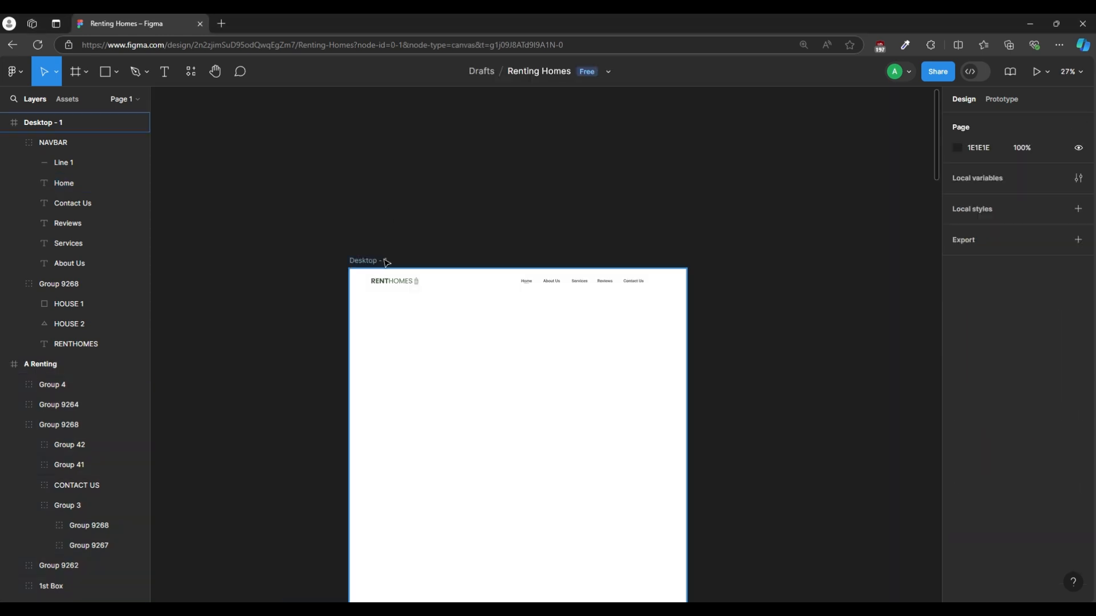
Step: Apply a centred 12-column layout grid to the desktop frame, with column width 100, gutter 34 and colour 750000 at 10%
{"action": "left_click", "coordinate": [384, 261]}
{"action": "left_click", "coordinate": [973, 338]}
{"action": "left_click", "coordinate": [946, 359]}
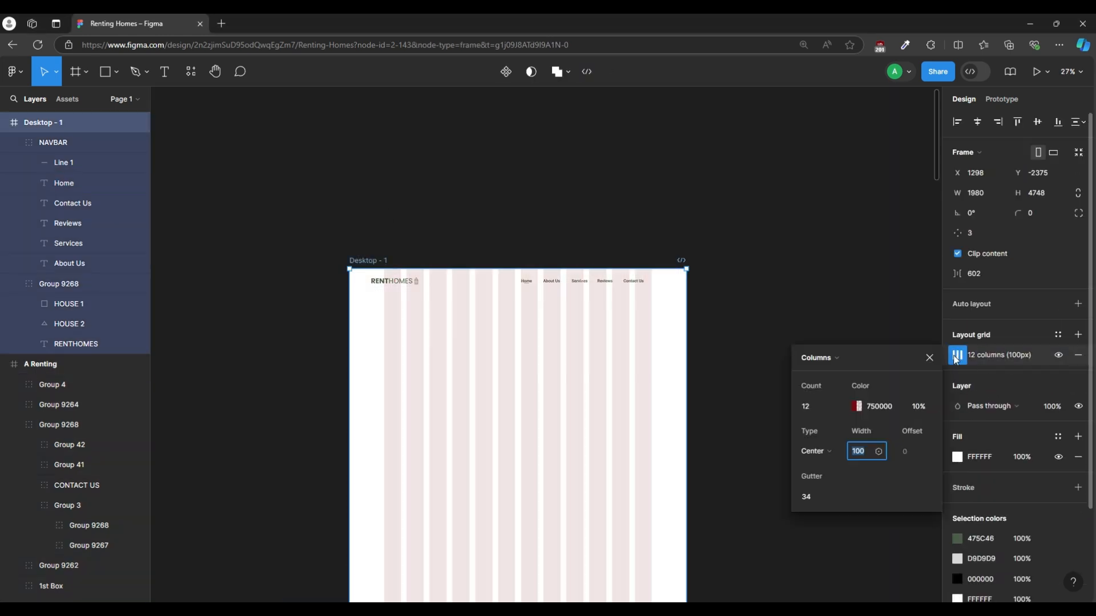
{"action": "left_click", "coordinate": [822, 358]}
{"action": "left_click", "coordinate": [856, 407]}
{"action": "left_click", "coordinate": [857, 407]}
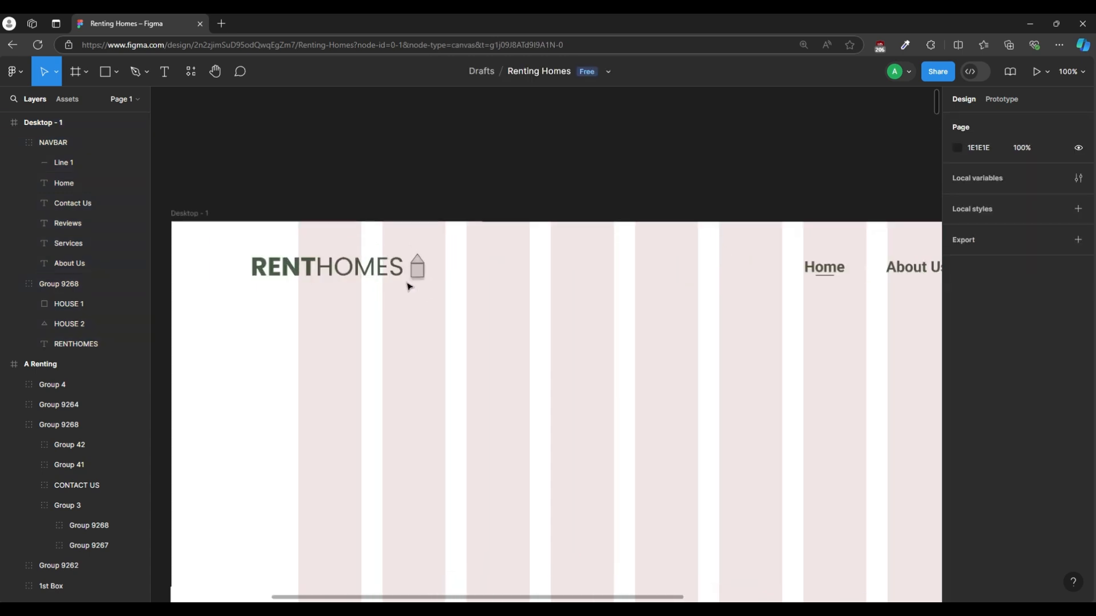
Step: Align the logo with the start of the first grid column and the navigation links with the end of the last
{"action": "left_click", "coordinate": [404, 277]}
{"action": "left_click", "coordinate": [808, 271]}
{"action": "scroll", "coordinate": [726, 204], "scroll_direction": "up", "scroll_amount": 3}
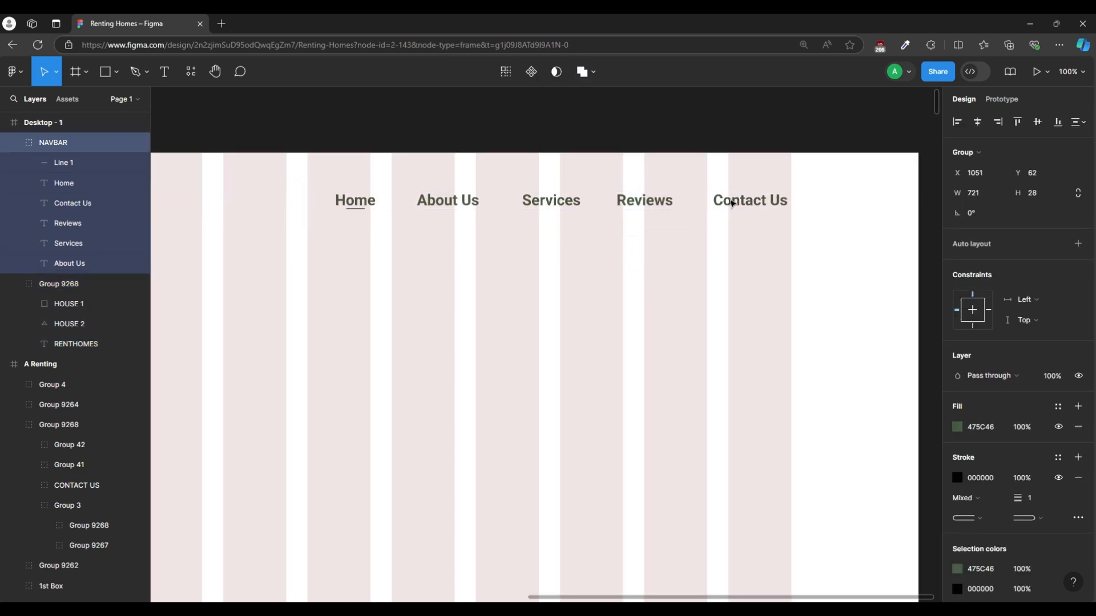
{"action": "left_click", "coordinate": [782, 311]}
Step: Add the heading text "Your Renting Journey Begins Here" below the navigation bar in the desktop frame
{"action": "scroll", "coordinate": [781, 311], "scroll_direction": "down", "scroll_amount": 5}
{"action": "left_click", "coordinate": [351, 237]}
{"action": "key", "text": "t"}
{"action": "left_click", "coordinate": [448, 362]}
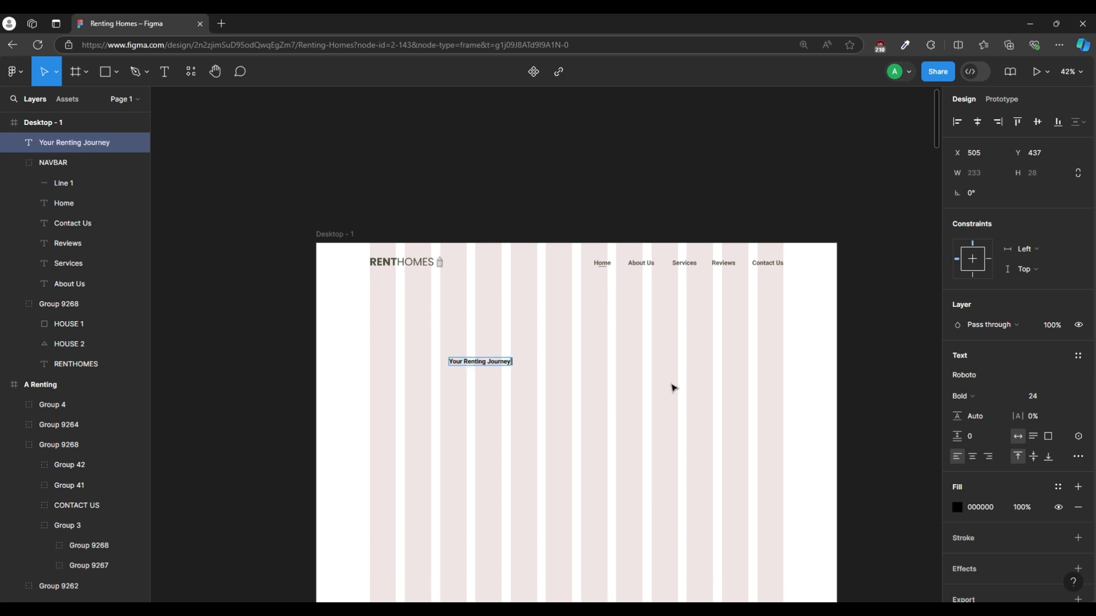
{"action": "scroll", "coordinate": [674, 388], "scroll_direction": "up", "scroll_amount": 5}
Step: Set the heading's text size to 110 and change its font to the reference headline's typeface
{"action": "key", "text": "ctrl+a"}
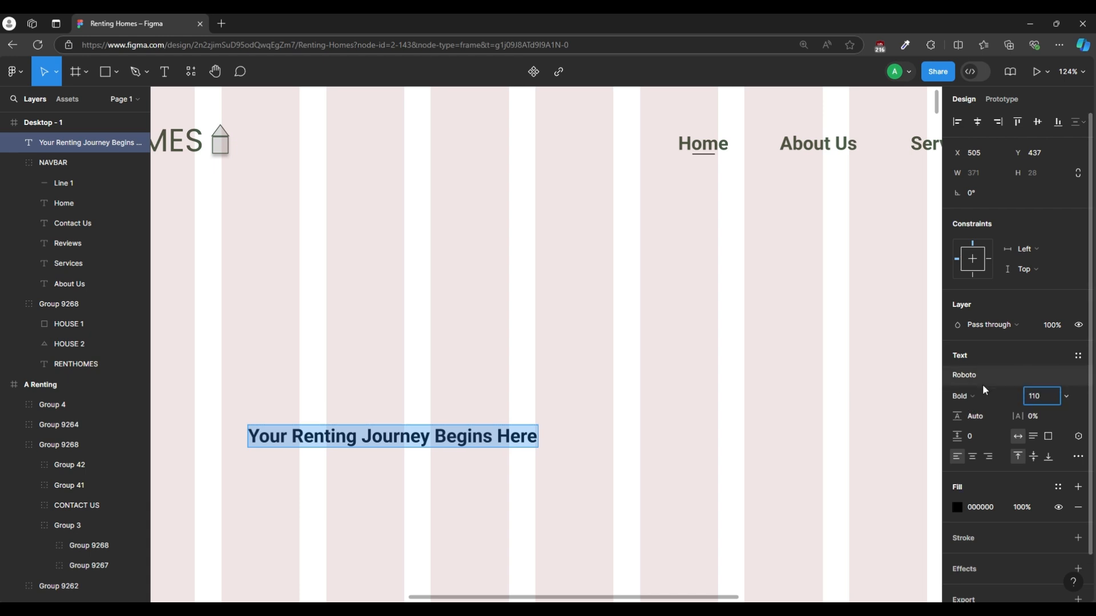
{"action": "left_click", "coordinate": [955, 508]}
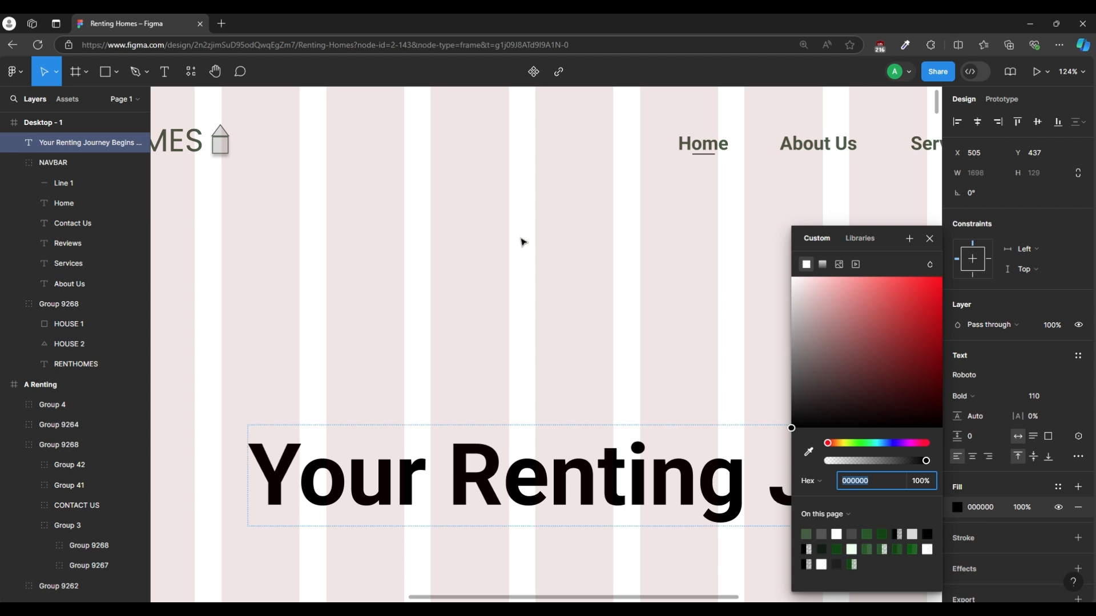
{"action": "left_click", "coordinate": [520, 241]}
{"action": "scroll", "coordinate": [487, 290], "scroll_direction": "down", "scroll_amount": 8}
{"action": "left_click", "coordinate": [978, 378]}
{"action": "scroll", "coordinate": [864, 457], "scroll_direction": "down", "scroll_amount": 20}
{"action": "left_click", "coordinate": [828, 582]}
{"action": "left_click", "coordinate": [589, 421]}
Step: Fill the heading text with the dark green used on the page
{"action": "left_click", "coordinate": [958, 507]}
{"action": "left_click", "coordinate": [851, 534]}
{"action": "left_click", "coordinate": [581, 392]}
{"action": "left_click", "coordinate": [550, 321]}
{"action": "left_click", "coordinate": [959, 508]}
{"action": "left_click", "coordinate": [882, 535]}
{"action": "left_click", "coordinate": [509, 382]}
{"action": "scroll", "coordinate": [415, 291], "scroll_direction": "up", "scroll_amount": 3}
{"action": "left_click", "coordinate": [799, 349]}
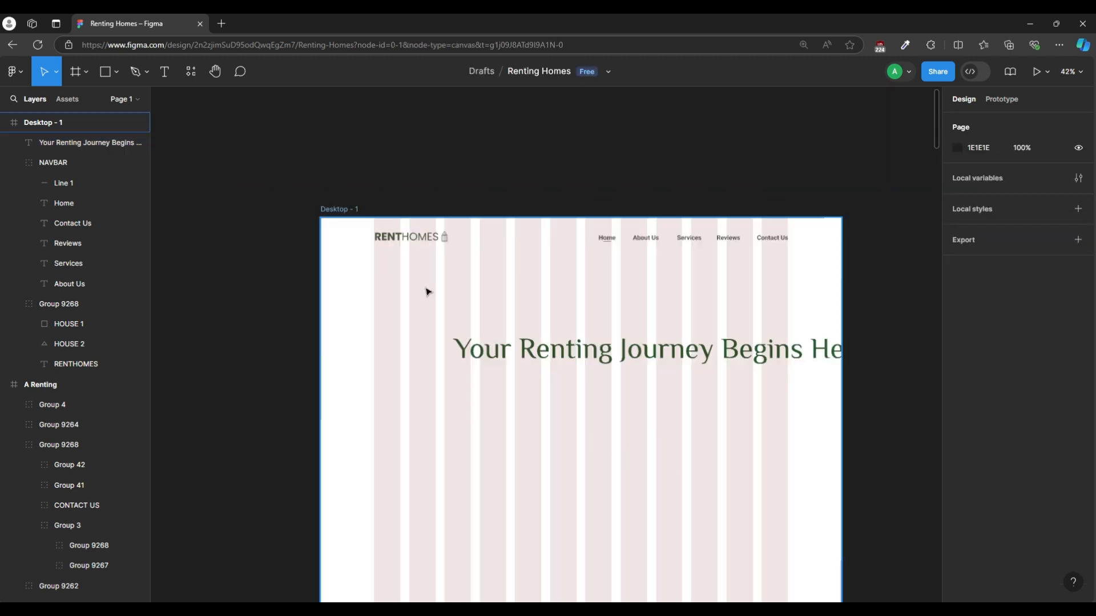
Step: Break the heading into the lines "Your", "Renting Journey" and "Begins Here", and align it with the first grid column
{"action": "left_click", "coordinate": [883, 348]}
{"action": "double_click", "coordinate": [685, 349]}
{"action": "left_click", "coordinate": [518, 349]}
{"action": "key", "text": "Return"}
{"action": "left_click", "coordinate": [550, 426]}
{"action": "left_click_drag", "start_coordinate": [805, 362], "coordinate": [686, 361]}
{"action": "left_click_drag", "start_coordinate": [595, 392], "coordinate": [515, 359]}
{"action": "left_click", "coordinate": [542, 171]}
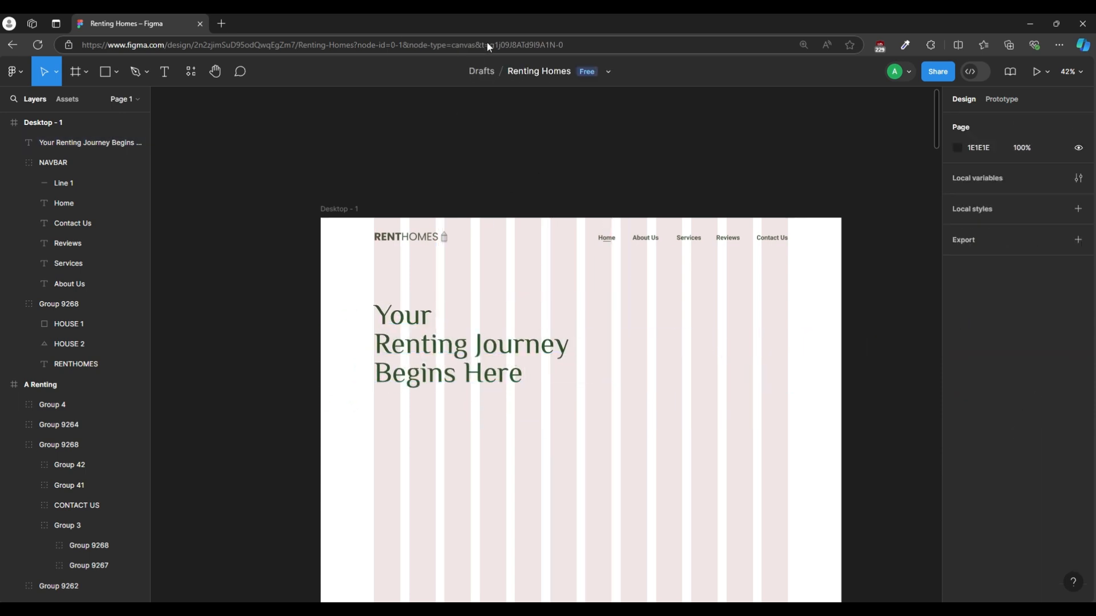
Step: Hide the desktop frame's layout grid
{"action": "scroll", "coordinate": [343, 228], "scroll_direction": "down", "scroll_amount": 1}
{"action": "left_click", "coordinate": [333, 191]}
{"action": "left_click", "coordinate": [1058, 356]}
Step: Paste the tagline "We Make Finding Rentals Easy, Effortless Search, Endless Choices" and place it beneath the heading at X 219, Y 676
{"action": "key", "text": "ctrl+v"}
{"action": "left_click_drag", "start_coordinate": [417, 285], "coordinate": [473, 358]}
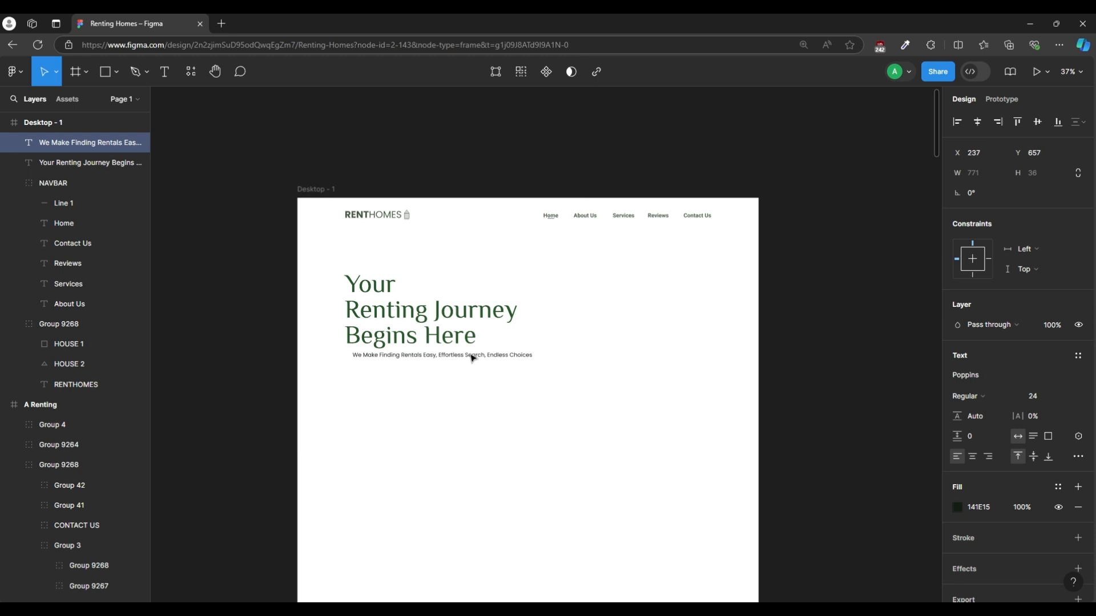
{"action": "key", "text": "shift+2"}
{"action": "key", "text": "Return"}
{"action": "key", "text": "ctrl+c"}
{"action": "left_click_drag", "start_coordinate": [473, 396], "coordinate": [464, 370]}
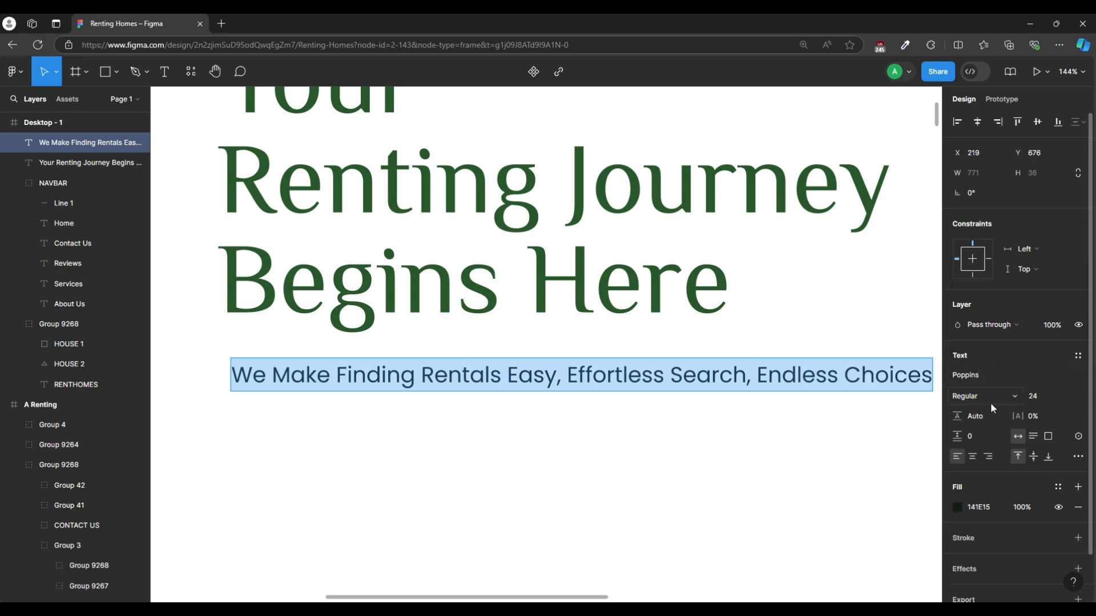
{"action": "left_click", "coordinate": [549, 474]}
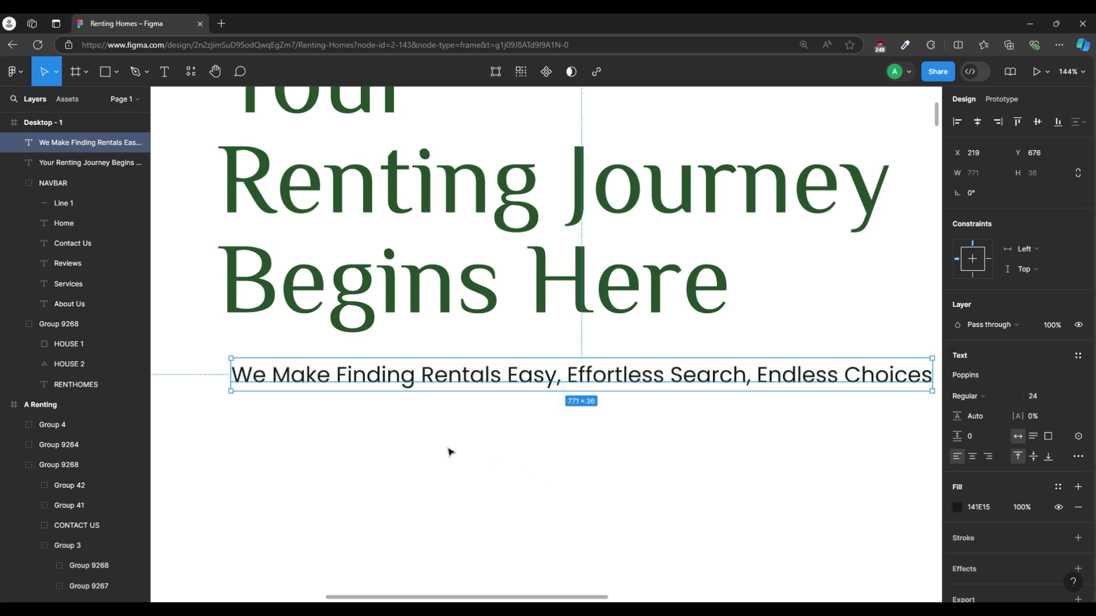
Step: Place the Rent Now and Rent Your Place buttons under the tagline and nudge the tagline toward the heading's left edge
{"action": "scroll", "coordinate": [467, 452], "scroll_direction": "up", "scroll_amount": 1}
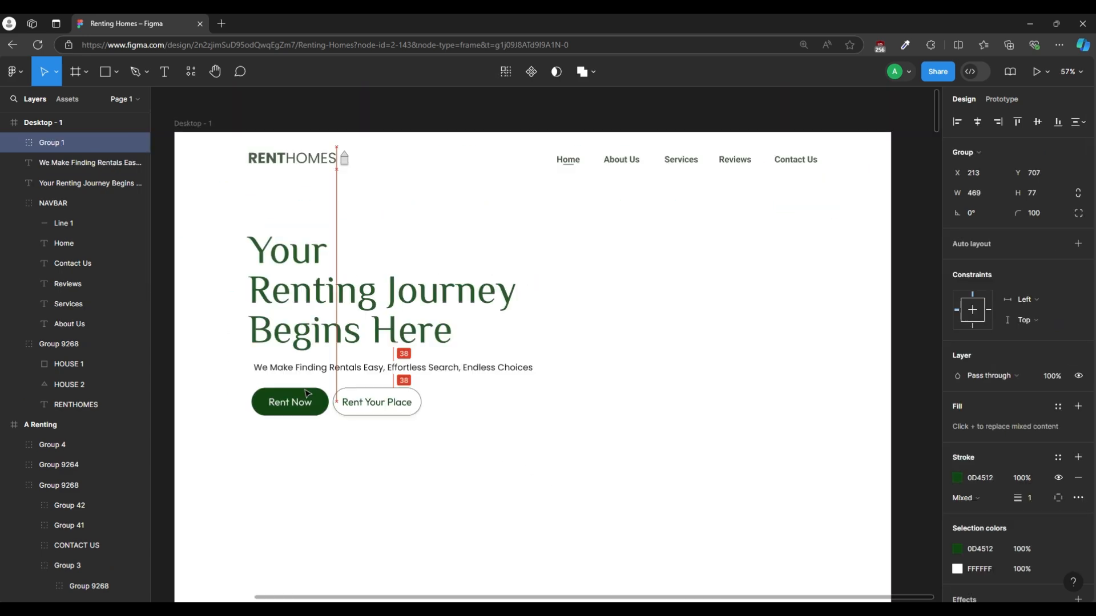
{"action": "scroll", "coordinate": [234, 345], "scroll_direction": "up", "scroll_amount": 5}
{"action": "left_click", "coordinate": [356, 348]}
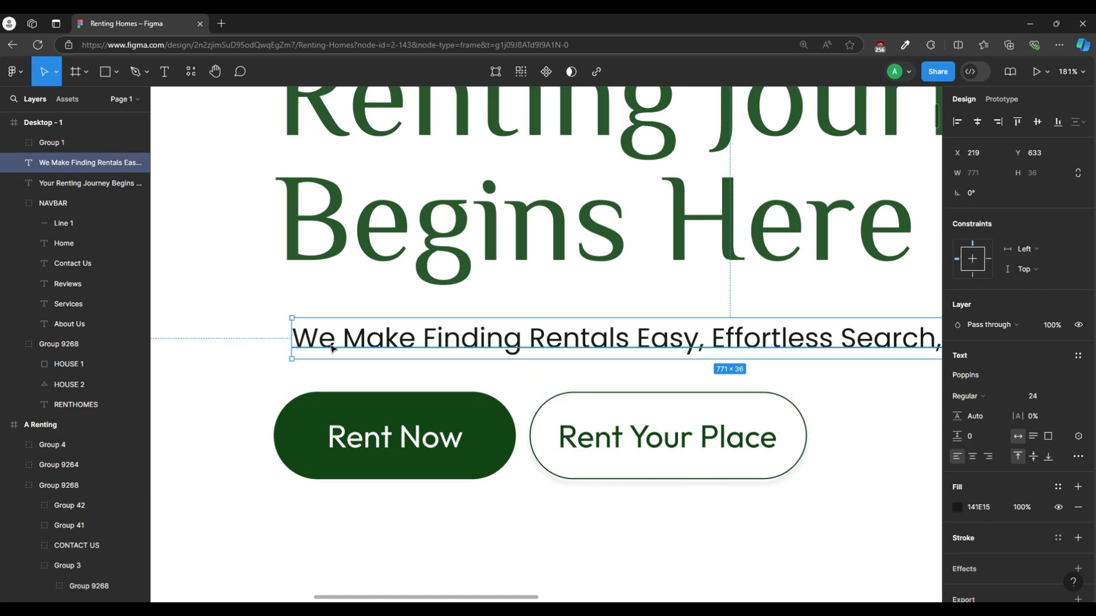
Step: Examine the Rent Now button's background fill and its label's font, size and colour
{"action": "left_click", "coordinate": [345, 443]}
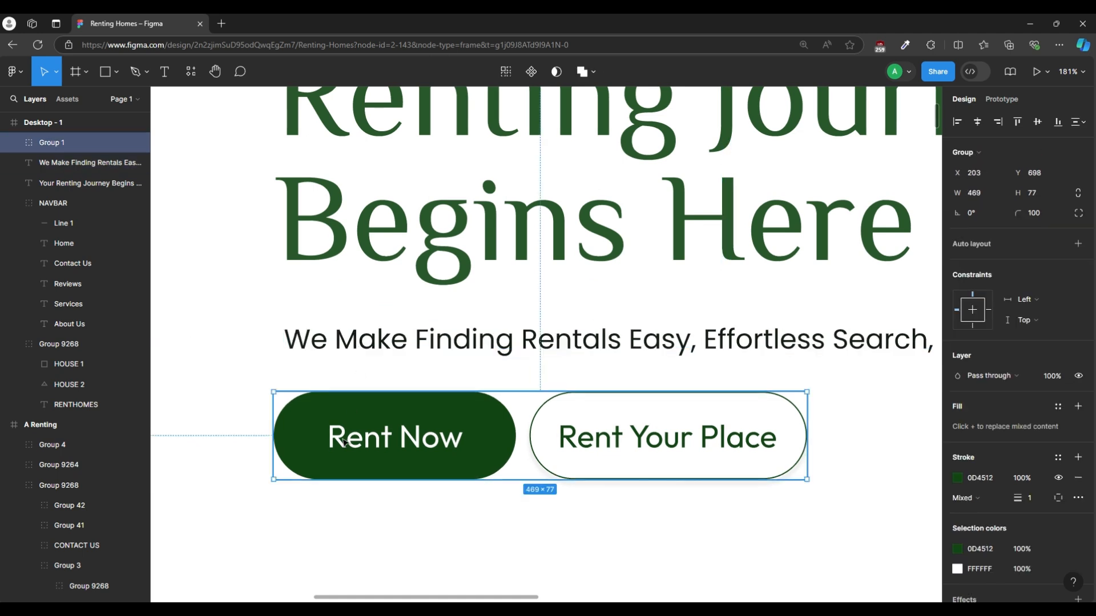
{"action": "double_click", "coordinate": [352, 423]}
{"action": "left_click", "coordinate": [353, 407]}
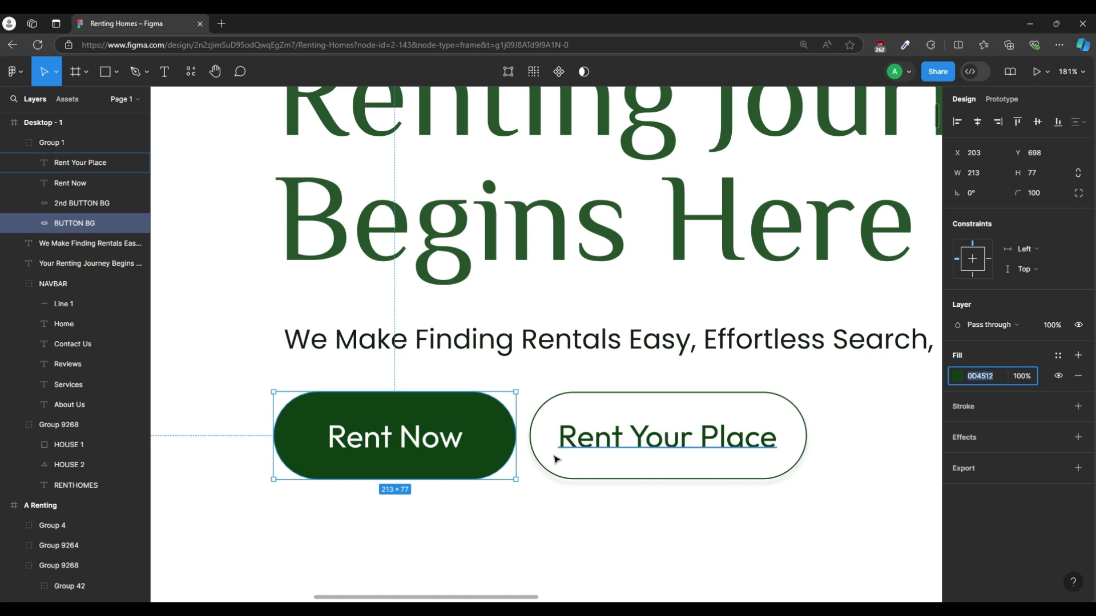
{"action": "left_click", "coordinate": [432, 448]}
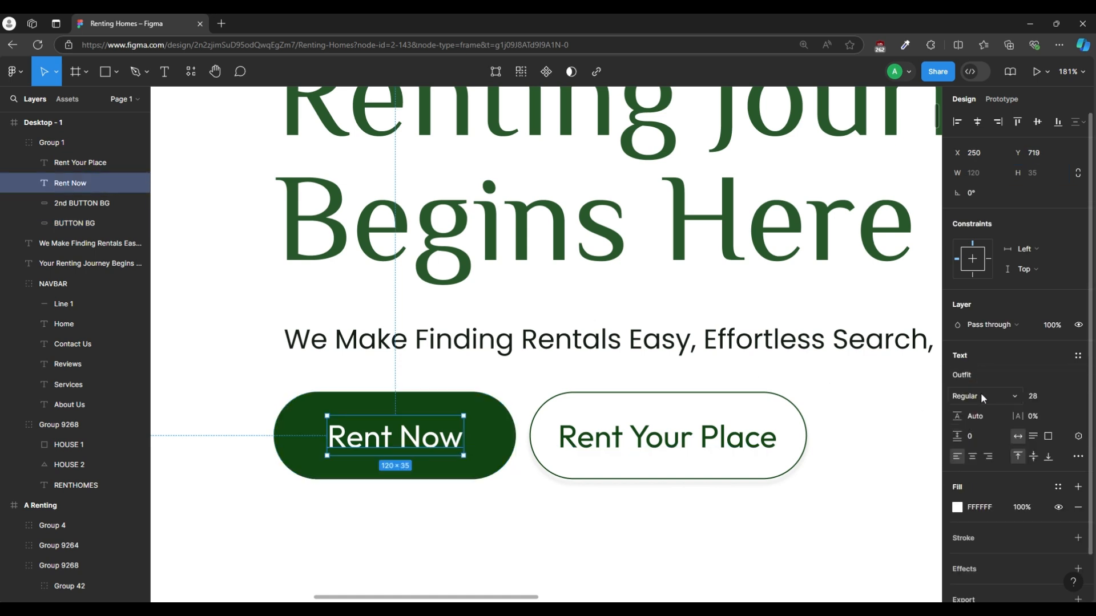
Step: Show the desktop frame's layout grid again
{"action": "left_click", "coordinate": [510, 490]}
{"action": "scroll", "coordinate": [510, 490], "scroll_direction": "down", "scroll_amount": 5}
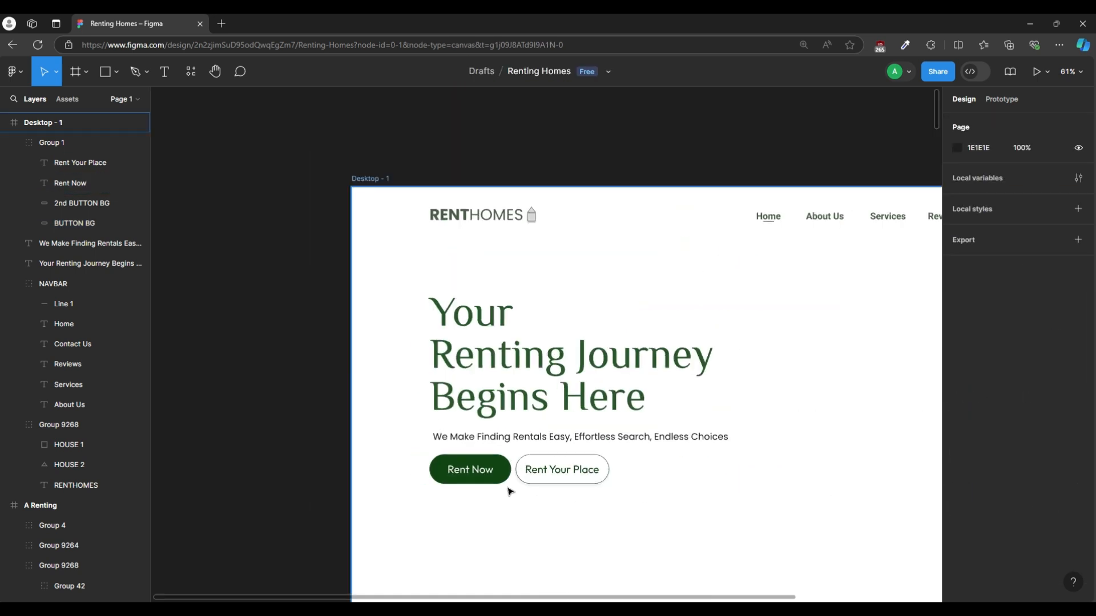
{"action": "scroll", "coordinate": [510, 490], "scroll_direction": "down", "scroll_amount": 3}
{"action": "left_click", "coordinate": [829, 371]}
{"action": "left_click", "coordinate": [1058, 337]}
Step: Move the hero tagline to the left edge of the first grid column at X 203, Y 634
{"action": "scroll", "coordinate": [508, 458], "scroll_direction": "up", "scroll_amount": 6}
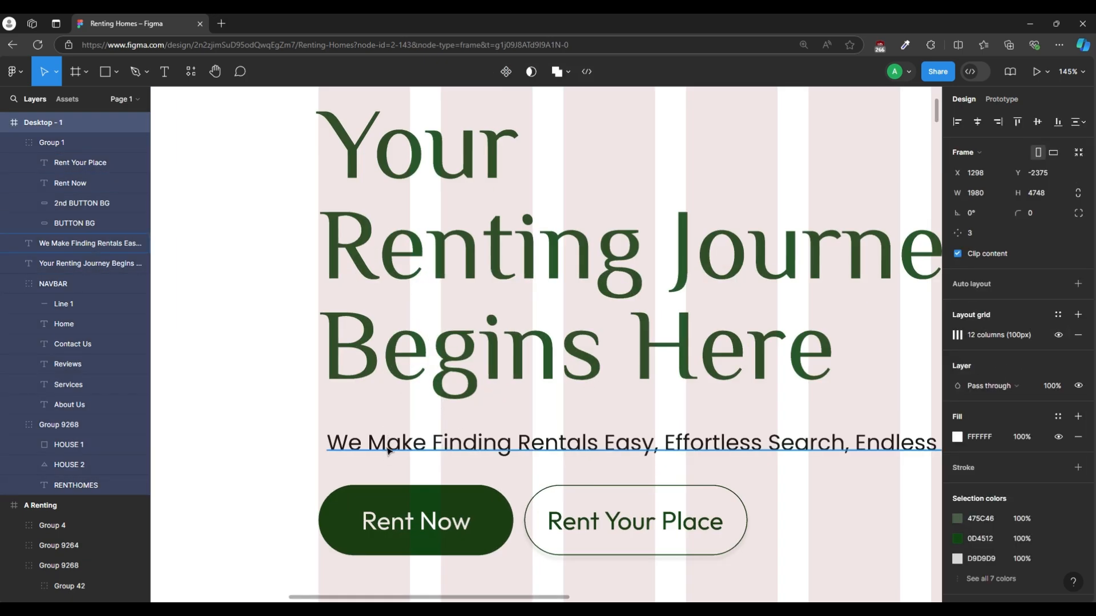
{"action": "left_click", "coordinate": [365, 449]}
{"action": "left_click_drag", "start_coordinate": [365, 449], "coordinate": [358, 447]}
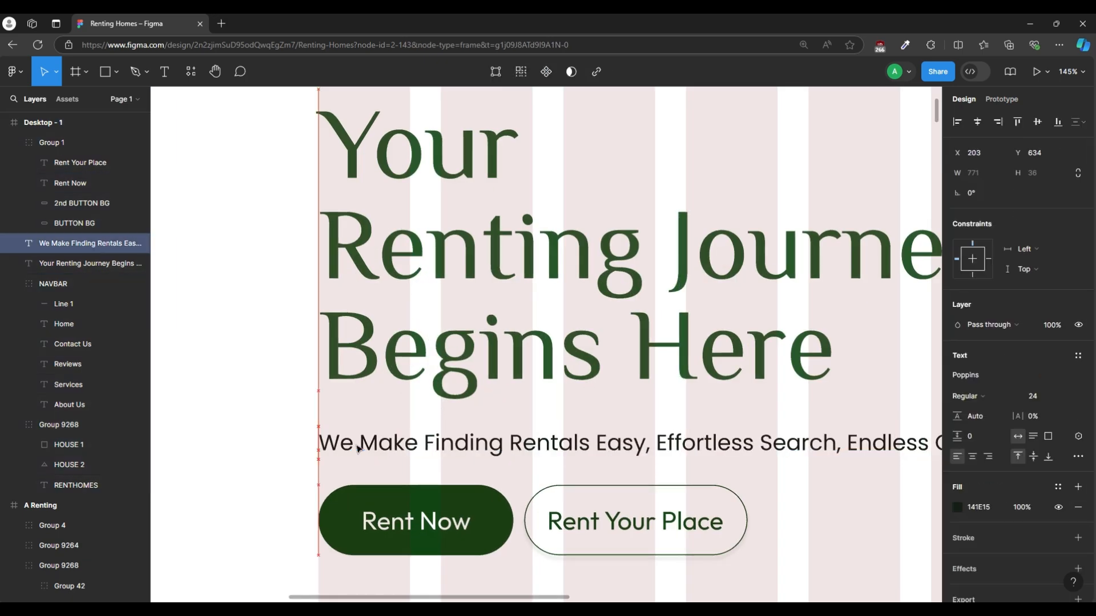
{"action": "left_click", "coordinate": [376, 339]}
{"action": "left_click", "coordinate": [255, 386]}
{"action": "scroll", "coordinate": [381, 418], "scroll_direction": "down", "scroll_amount": 5}
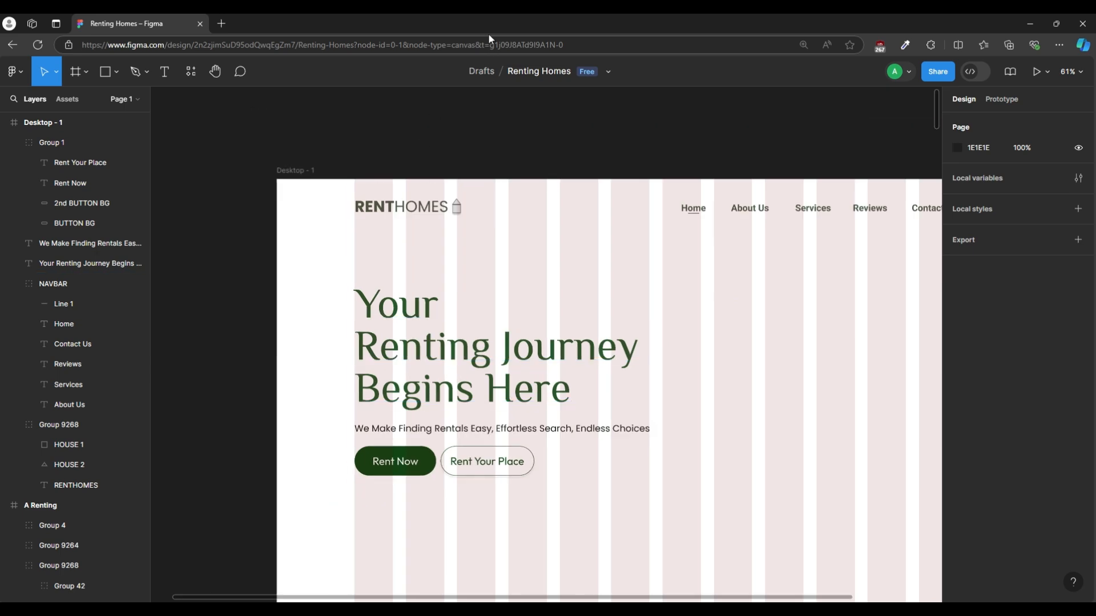
Step: Paste the house illustration with the three people beside the hero text and place it at X 1097, Y 139
{"action": "key", "text": "ctrl+v"}
{"action": "left_click_drag", "start_coordinate": [609, 246], "coordinate": [630, 240]}
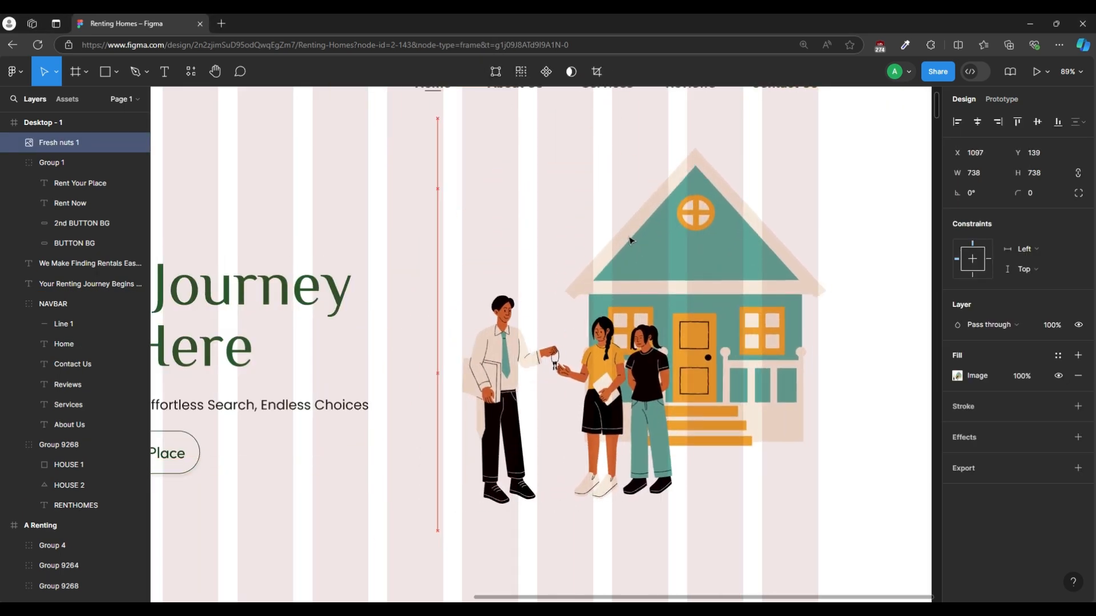
{"action": "scroll", "coordinate": [629, 240], "scroll_direction": "down", "scroll_amount": 5}
Step: Group the hero's text, buttons and illustration as Homepage, and duplicate them below with the illustration and text swapped
{"action": "left_click", "coordinate": [428, 257], "text": "shift"}
{"action": "left_click", "coordinate": [379, 308], "text": "shift"}
{"action": "left_click", "coordinate": [434, 327], "text": "shift"}
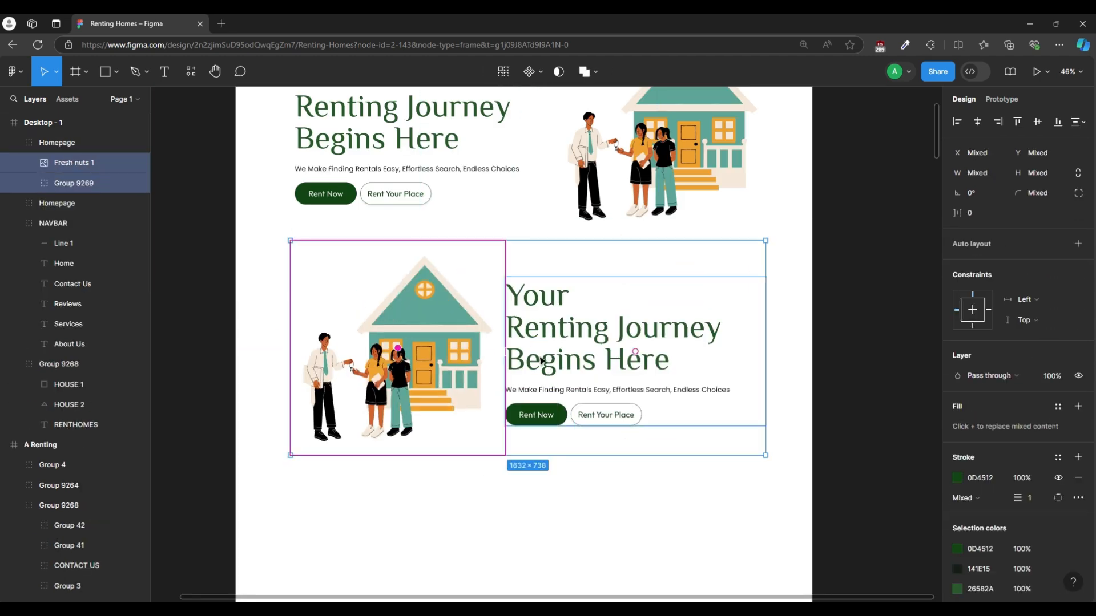
{"action": "left_click", "coordinate": [976, 507]}
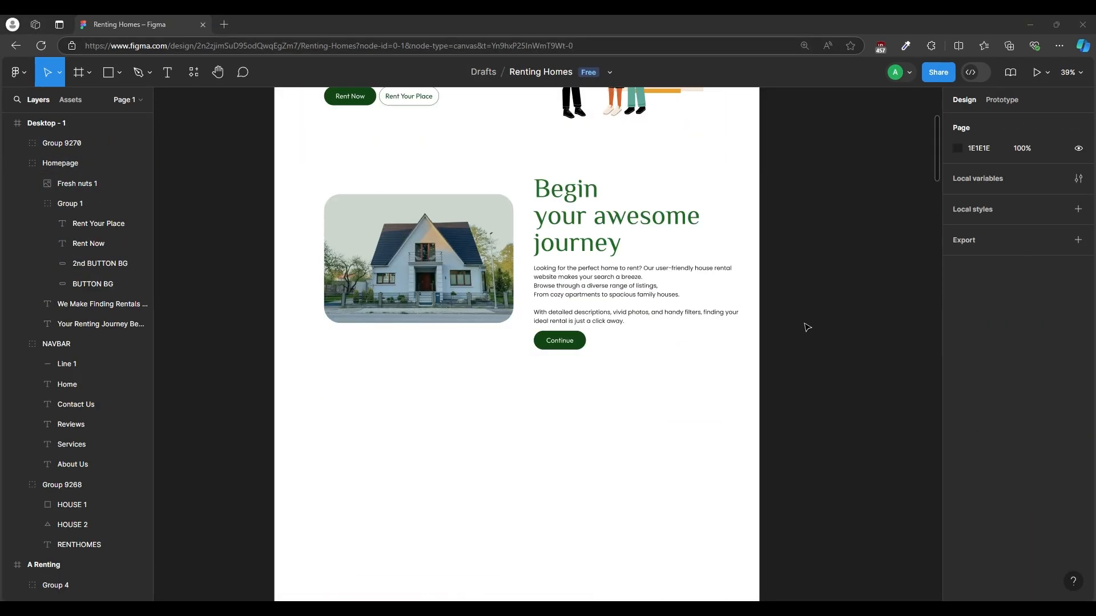
Step: Duplicate a heading below the about section, change its text to "Our Services", and centre it horizontally with centred, auto-width text
{"action": "left_click_drag", "start_coordinate": [582, 158], "coordinate": [500, 357]}
{"action": "key", "text": "Return"}
{"action": "type", "text": "Our Services"}
{"action": "left_click", "coordinate": [974, 456]}
{"action": "left_click", "coordinate": [1017, 436]}
{"action": "left_click", "coordinate": [978, 123]}
{"action": "left_click_drag", "start_coordinate": [645, 335], "coordinate": [548, 353]}
Step: Move the Our Services text layer directly under Desktop - 1 and collapse the expanded layer groups
{"action": "left_click_drag", "start_coordinate": [109, 304], "coordinate": [70, 133]}
{"action": "left_click", "coordinate": [18, 164]}
{"action": "left_click", "coordinate": [20, 164]}
{"action": "left_click", "coordinate": [20, 184]}
{"action": "left_click", "coordinate": [20, 204]}
{"action": "left_click", "coordinate": [19, 224]}
{"action": "left_click", "coordinate": [6, 244]}
Step: Paste the tagline "We Make Finding Rentals Easy, Effortless Search, Endless Choices" beneath Our Services at X 604, Y 2184
{"action": "left_click_drag", "start_coordinate": [538, 355], "coordinate": [513, 389]}
{"action": "key", "text": "ctrl+v"}
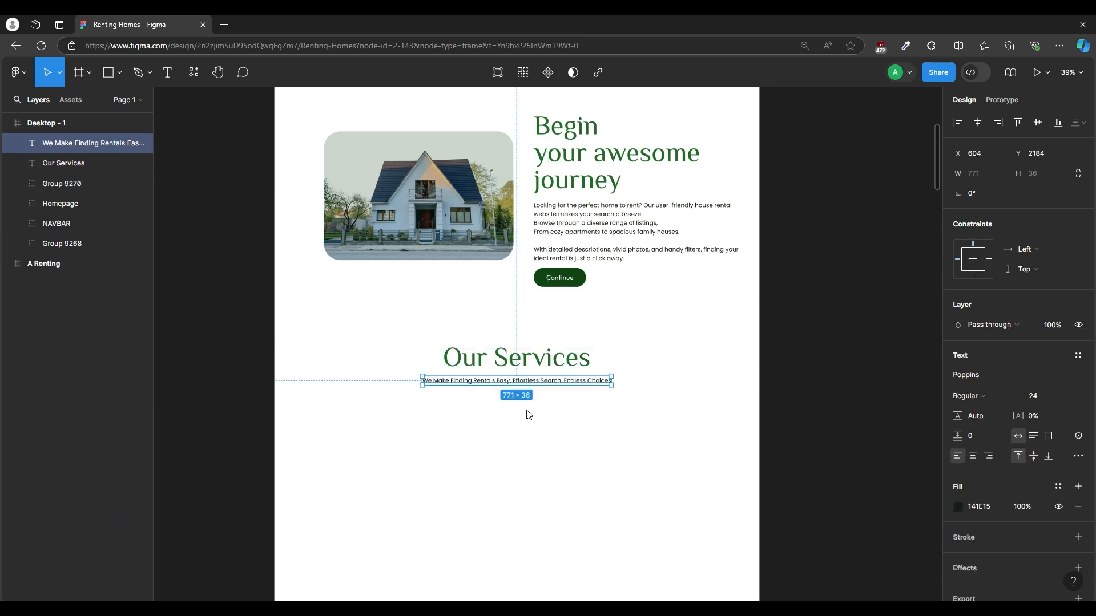
{"action": "key", "text": "Escape"}
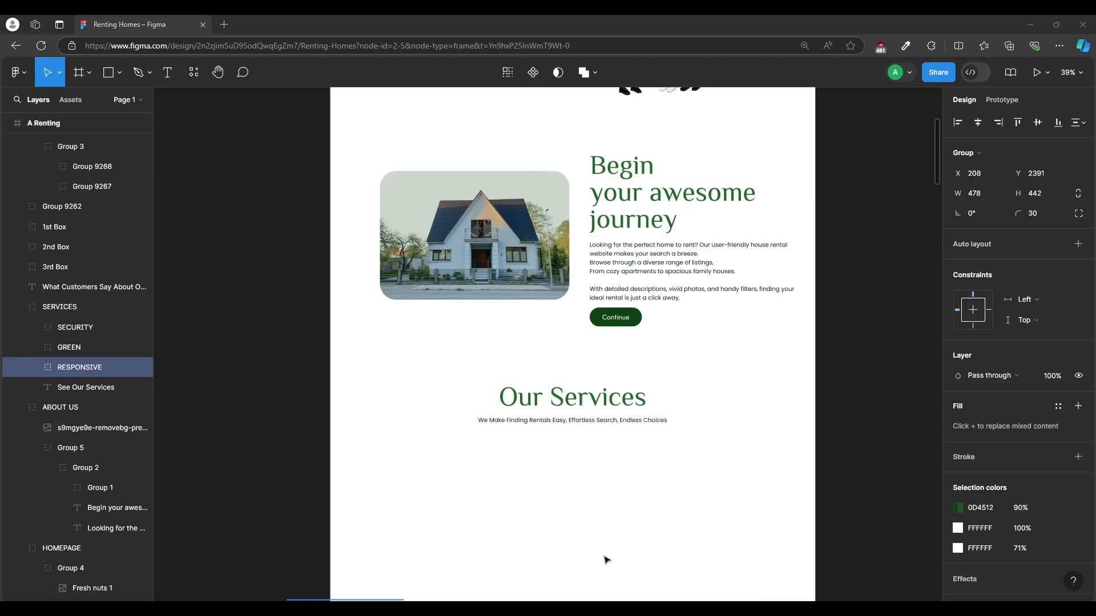
Step: Paste the RESPONSIVE service card below the Our Services tagline and place it at X 210, Y 2281
{"action": "key", "text": "Escape"}
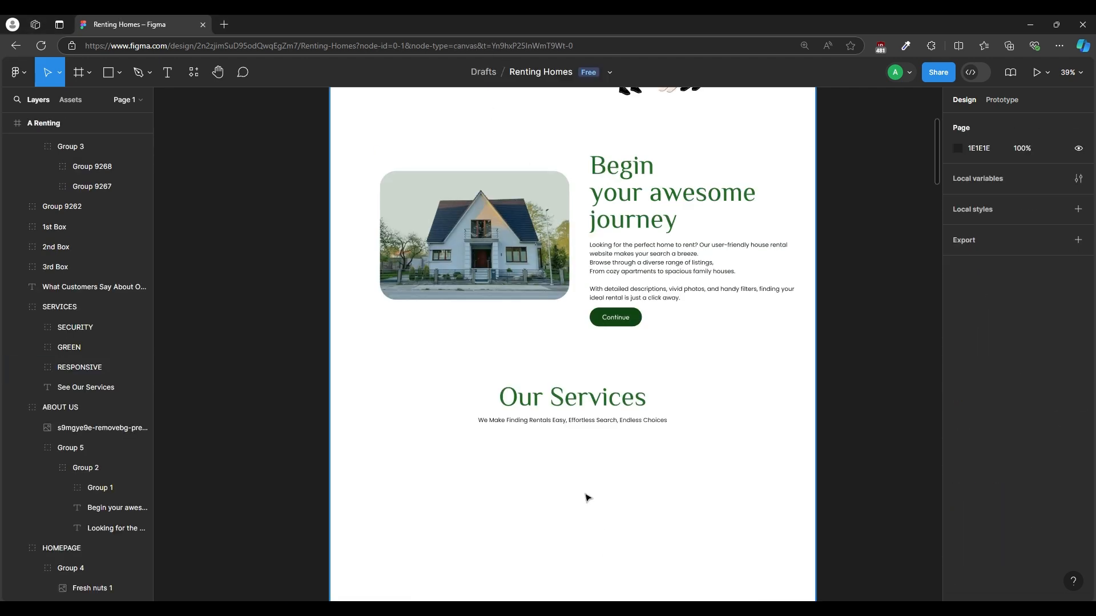
{"action": "key", "text": "ctrl+v"}
{"action": "left_click_drag", "start_coordinate": [557, 345], "coordinate": [429, 491]}
{"action": "scroll", "coordinate": [459, 514], "scroll_direction": "up", "scroll_amount": 3}
{"action": "scroll", "coordinate": [467, 512], "scroll_direction": "up", "scroll_amount": 5}
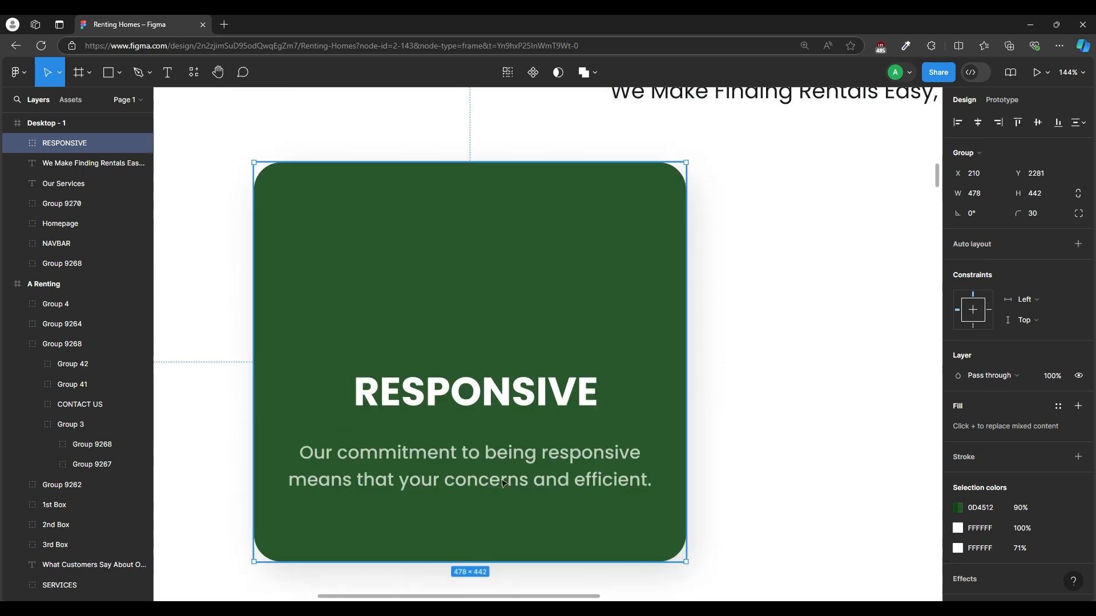
Step: Examine the size, fill and drop shadow of the RESPONSIVE card's background rectangle
{"action": "left_click", "coordinate": [15, 144]}
{"action": "left_click", "coordinate": [86, 204]}
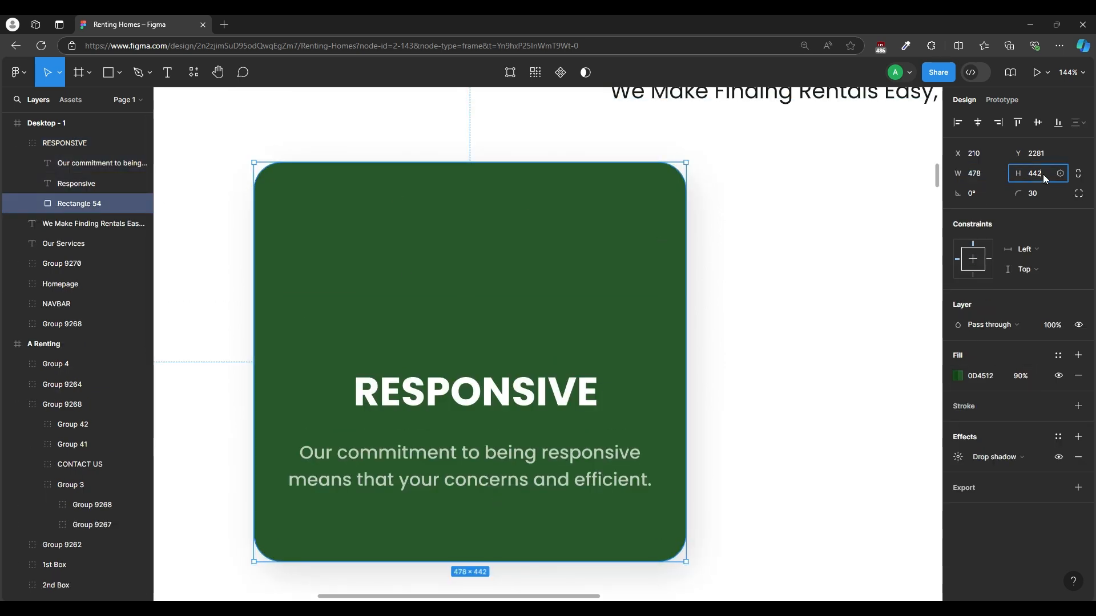
{"action": "left_click", "coordinate": [979, 376]}
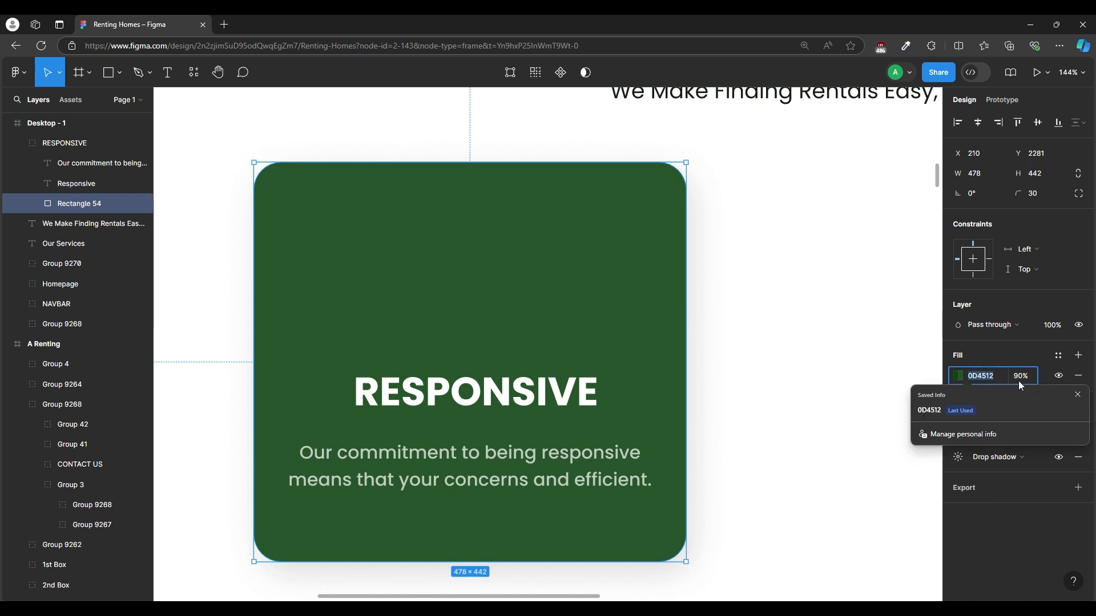
{"action": "left_click", "coordinate": [959, 458]}
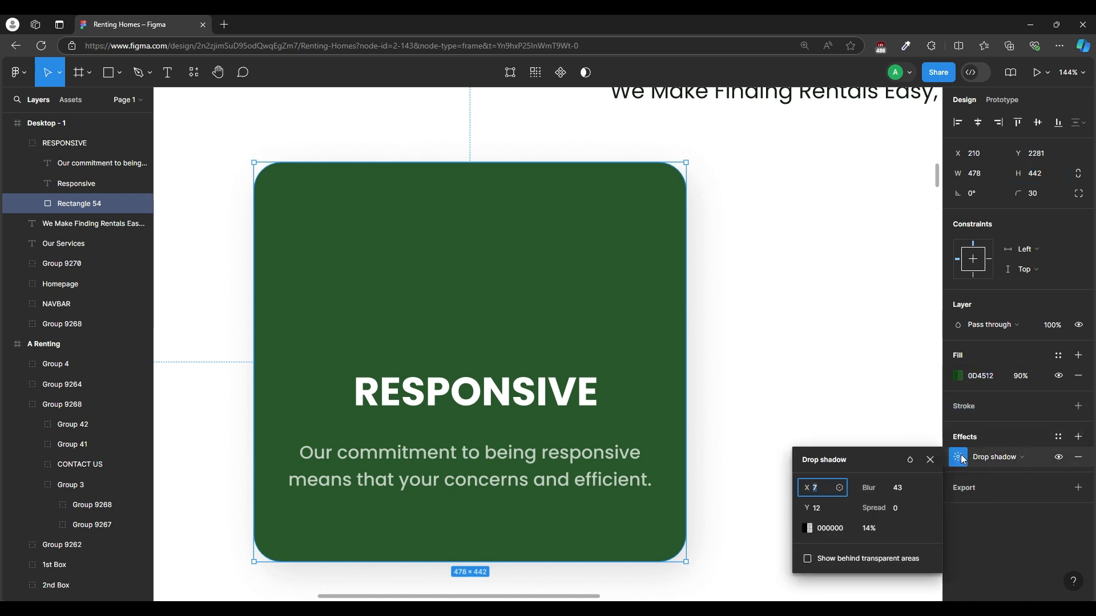
Step: Paste the white check-mark icon into the RESPONSIVE card and centre it above the title at X 369, Y 2328
{"action": "left_click", "coordinate": [477, 385]}
{"action": "key", "text": "ctrl+v"}
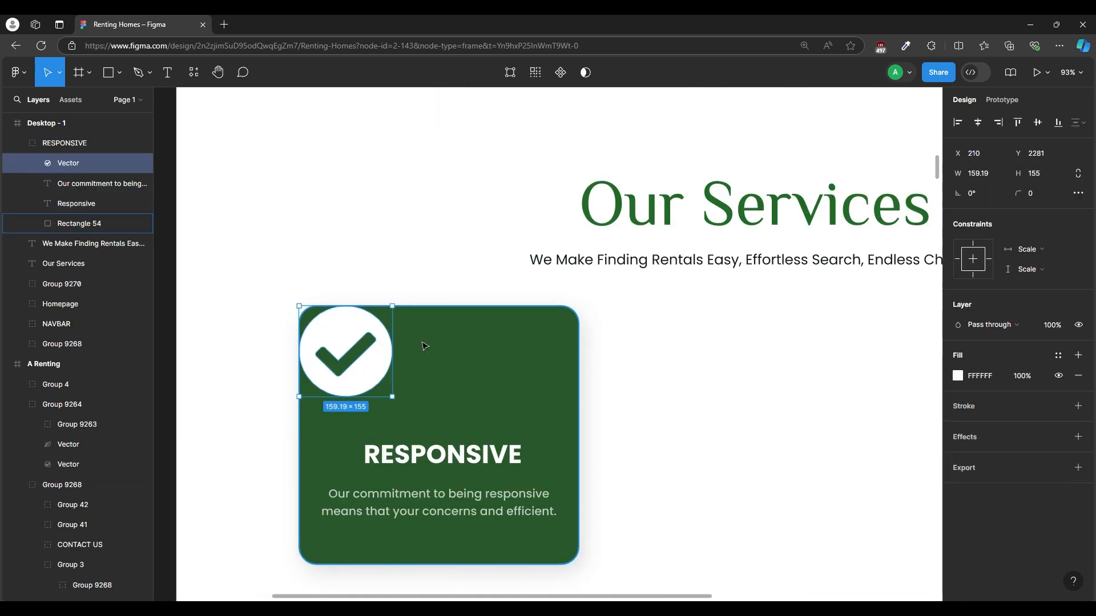
{"action": "left_click_drag", "start_coordinate": [354, 359], "coordinate": [446, 387]}
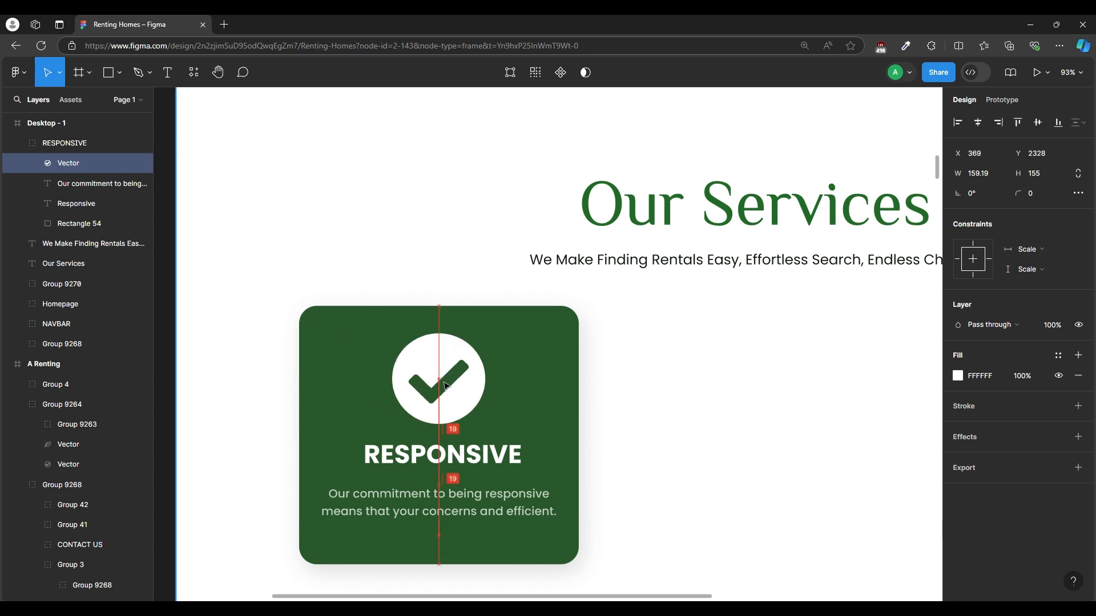
{"action": "left_click", "coordinate": [599, 404]}
Step: Run the Iconify plugin and search for "tick"
{"action": "right_click", "coordinate": [315, 154]}
{"action": "mouse_move", "coordinate": [385, 454]}
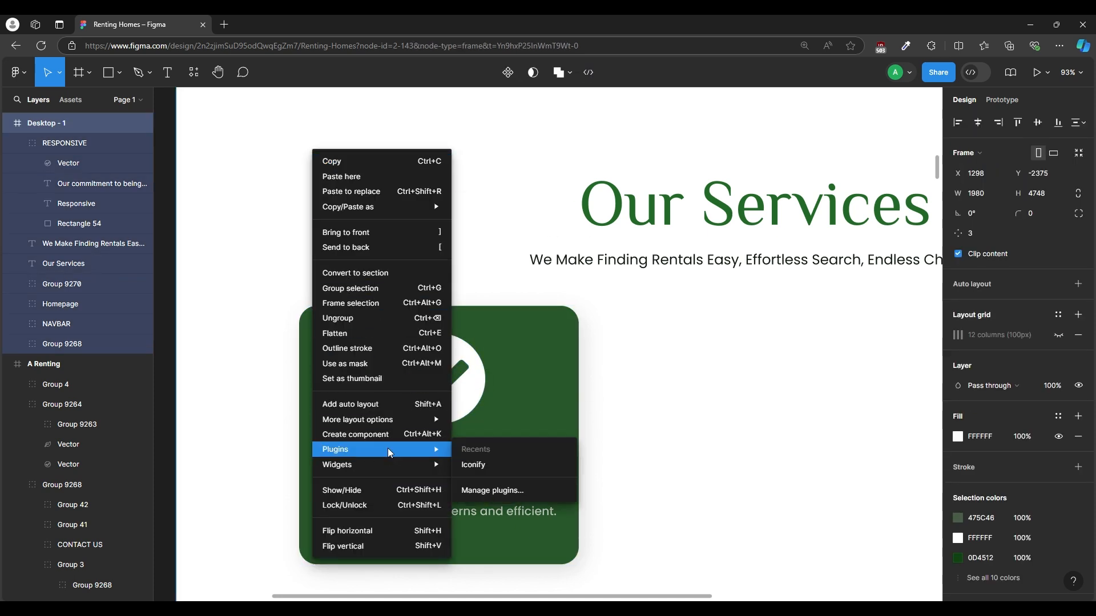
{"action": "left_click", "coordinate": [482, 466]}
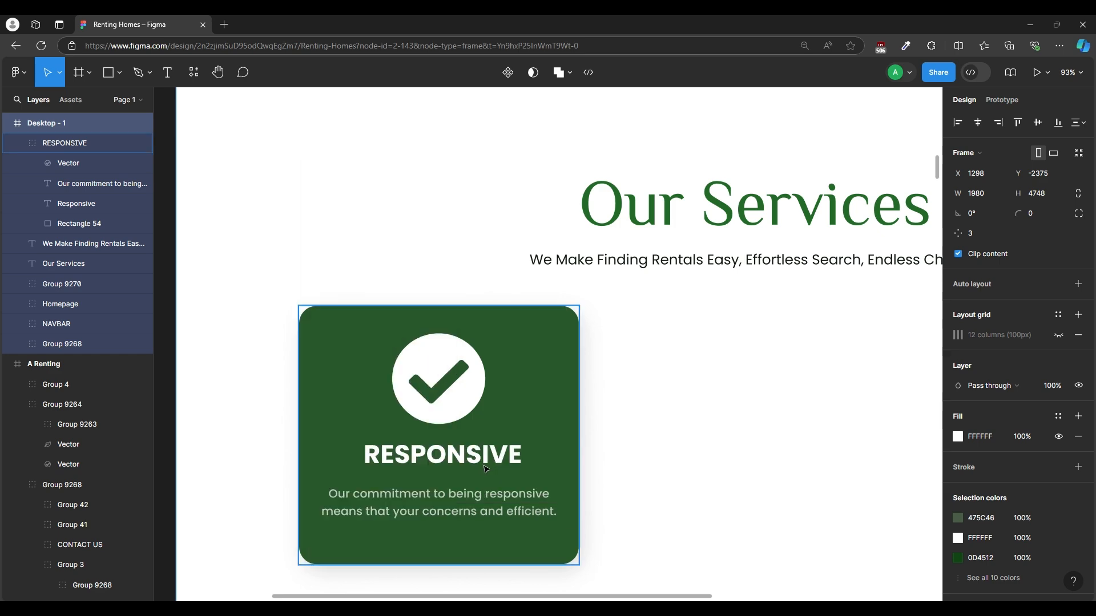
{"action": "type", "text": "tick"}
{"action": "key", "text": "Return"}
{"action": "left_click", "coordinate": [391, 212]}
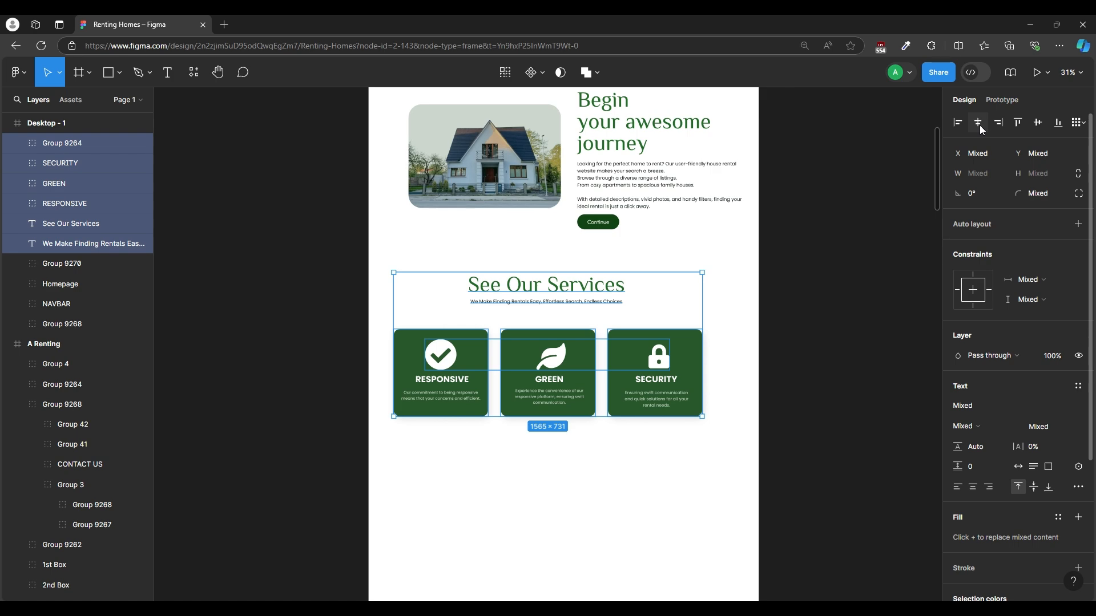
Step: Group the services heading, tagline, three cards and icons, and centre the group horizontally in the frame
{"action": "left_click", "coordinate": [980, 125]}
{"action": "key", "text": "ctrl+z"}
{"action": "key", "text": "ctrl+g"}
{"action": "left_click", "coordinate": [976, 126]}
{"action": "left_click", "coordinate": [601, 448]}
Step: Paste the "What Customers Say About Our Services" heading, tagline and three testimonial boxes, and centre them below the service cards
{"action": "scroll", "coordinate": [601, 440], "scroll_direction": "up", "scroll_amount": 2}
{"action": "left_click", "coordinate": [614, 335]}
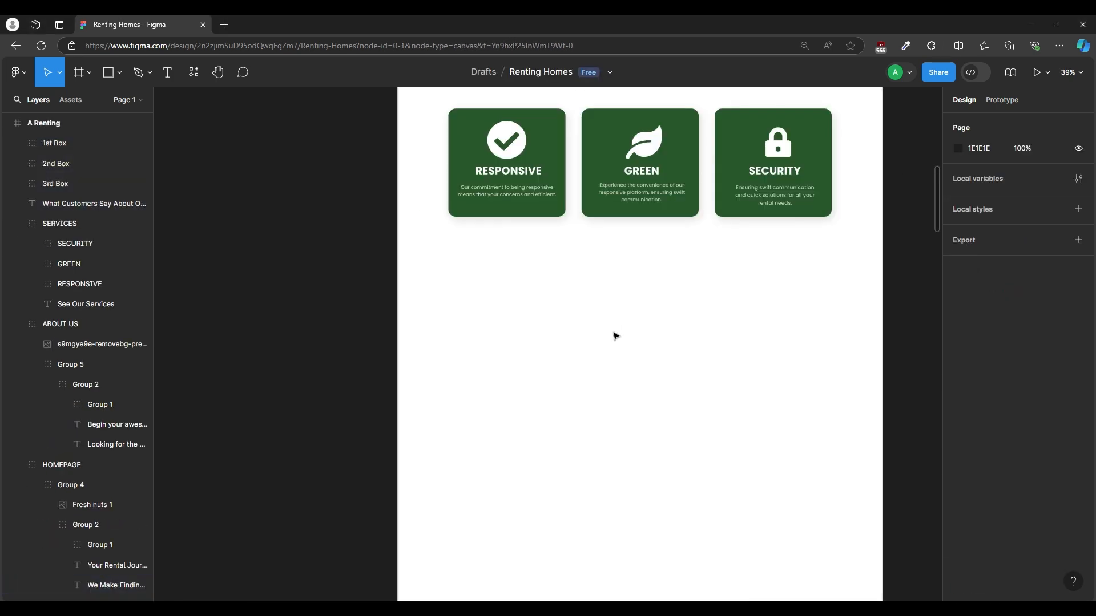
{"action": "key", "text": "ctrl+v"}
{"action": "scroll", "coordinate": [636, 350], "scroll_direction": "up", "scroll_amount": 3}
{"action": "mouse_move", "coordinate": [628, 351]}
{"action": "left_mouse_down"}
{"action": "mouse_move", "coordinate": [745, 368]}
{"action": "mouse_move", "coordinate": [611, 343]}
{"action": "mouse_move", "coordinate": [622, 345]}
{"action": "left_mouse_up"}
{"action": "scroll", "coordinate": [689, 354], "scroll_direction": "down", "scroll_amount": 3}
{"action": "scroll", "coordinate": [690, 355], "scroll_direction": "right", "scroll_amount": 2}
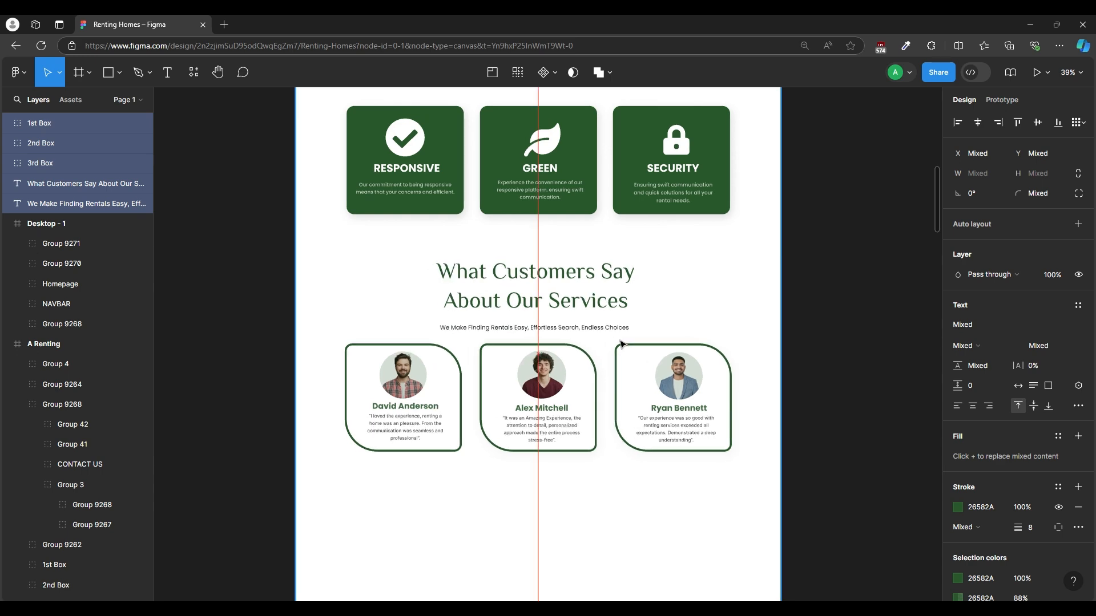
Step: Examine the testimonials section's heading and tagline
{"action": "double_click", "coordinate": [535, 276]}
{"action": "scroll", "coordinate": [534, 275], "scroll_direction": "up", "scroll_amount": 5}
{"action": "scroll", "coordinate": [583, 304], "scroll_direction": "down", "scroll_amount": 4}
{"action": "left_click", "coordinate": [603, 359]}
{"action": "key", "text": "ctrl+a"}
{"action": "scroll", "coordinate": [603, 360], "scroll_direction": "up", "scroll_amount": 3}
{"action": "scroll", "coordinate": [628, 376], "scroll_direction": "down", "scroll_amount": 2}
{"action": "scroll", "coordinate": [674, 404], "scroll_direction": "up", "scroll_amount": 1}
{"action": "scroll", "coordinate": [447, 408], "scroll_direction": "up", "scroll_amount": 5}
{"action": "scroll", "coordinate": [434, 316], "scroll_direction": "down", "scroll_amount": 1}
Step: Examine the first testimonial box's rectangle, including its size, stroke and independent corner radii
{"action": "double_click", "coordinate": [433, 315]}
{"action": "left_click", "coordinate": [236, 172]}
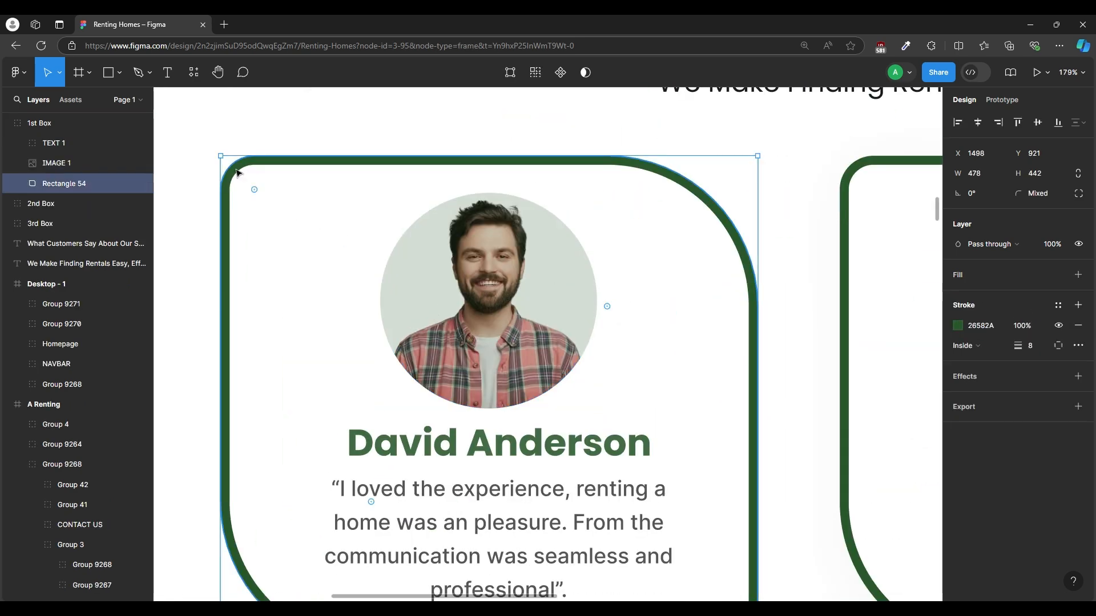
{"action": "left_click", "coordinate": [119, 72]}
{"action": "left_click", "coordinate": [119, 71]}
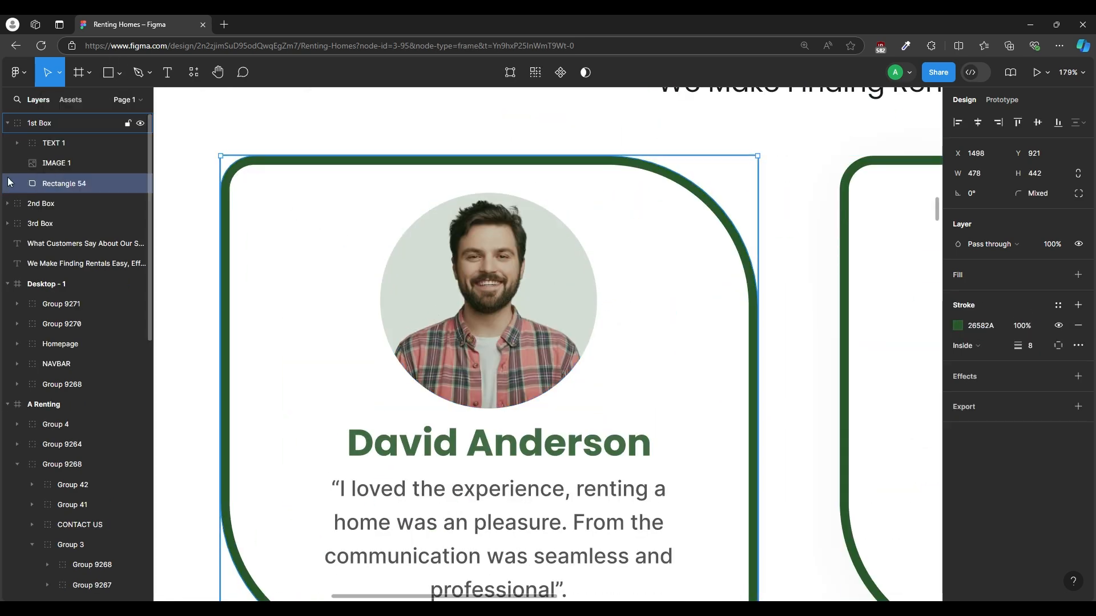
{"action": "scroll", "coordinate": [391, 348], "scroll_direction": "down", "scroll_amount": 2}
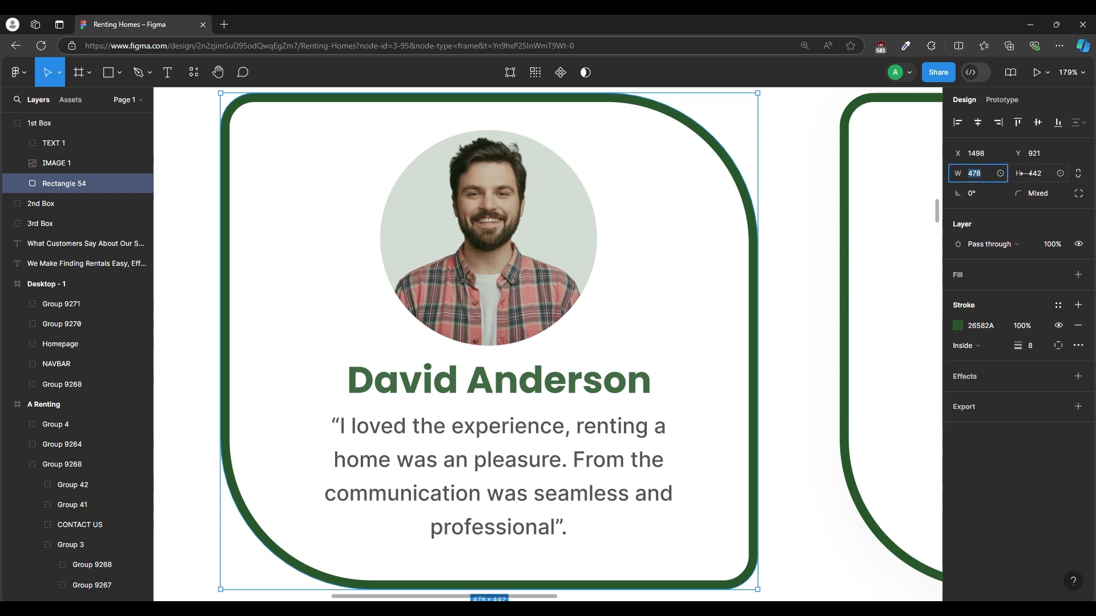
{"action": "left_click", "coordinate": [1079, 193]}
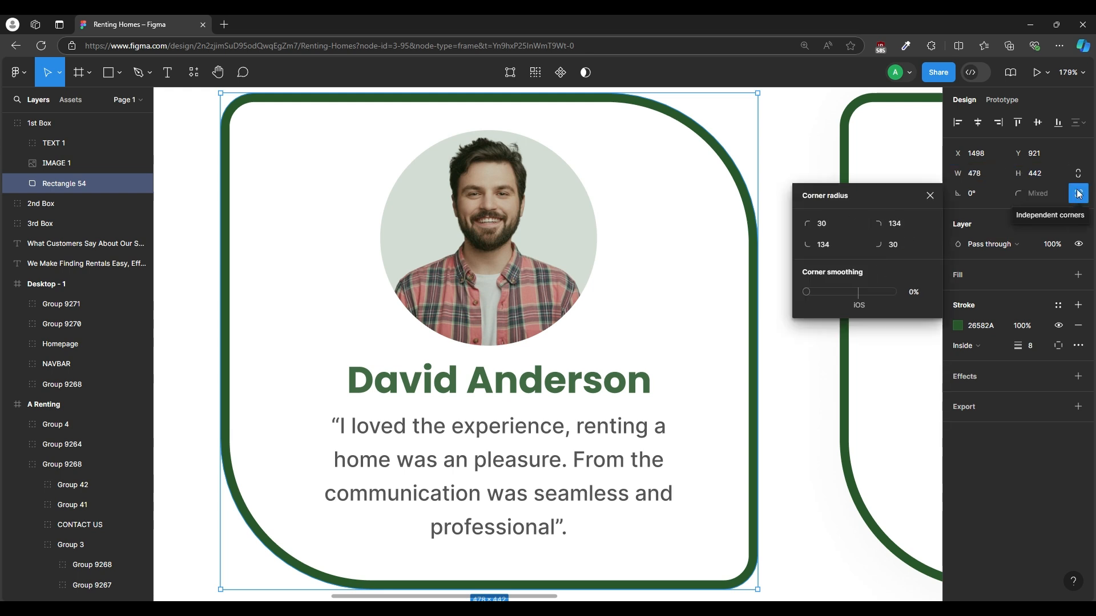
{"action": "left_click", "coordinate": [822, 223]}
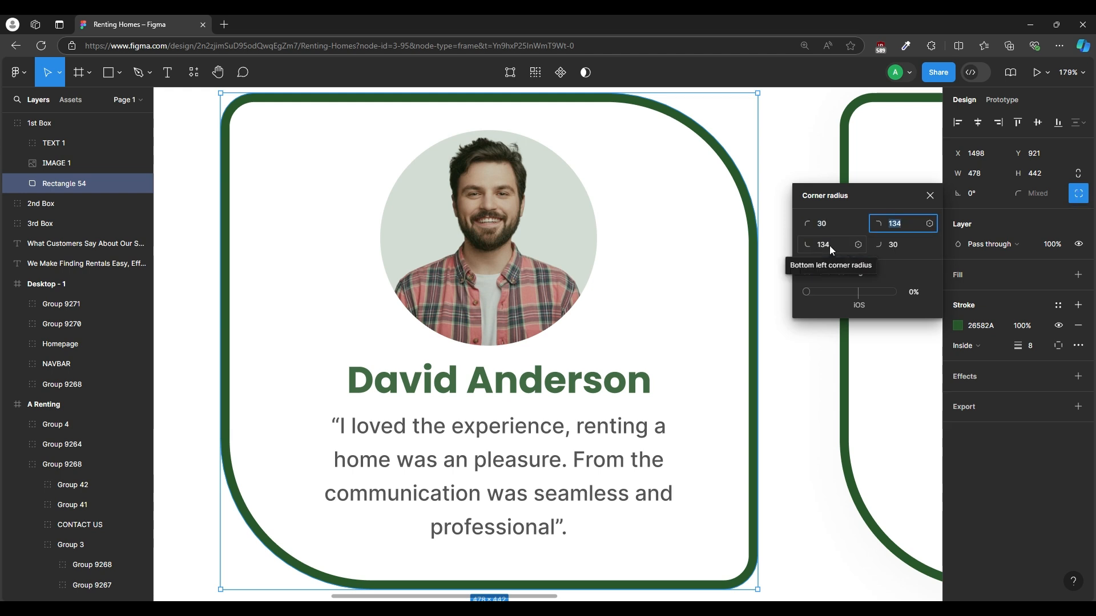
{"action": "left_click_drag", "start_coordinate": [807, 245], "coordinate": [534, 300]}
Step: Examine the first testimonial's round portrait, the available shape tools and the portrait's image fill
{"action": "left_click", "coordinate": [535, 300]}
{"action": "scroll", "coordinate": [535, 300], "scroll_direction": "up", "scroll_amount": 5}
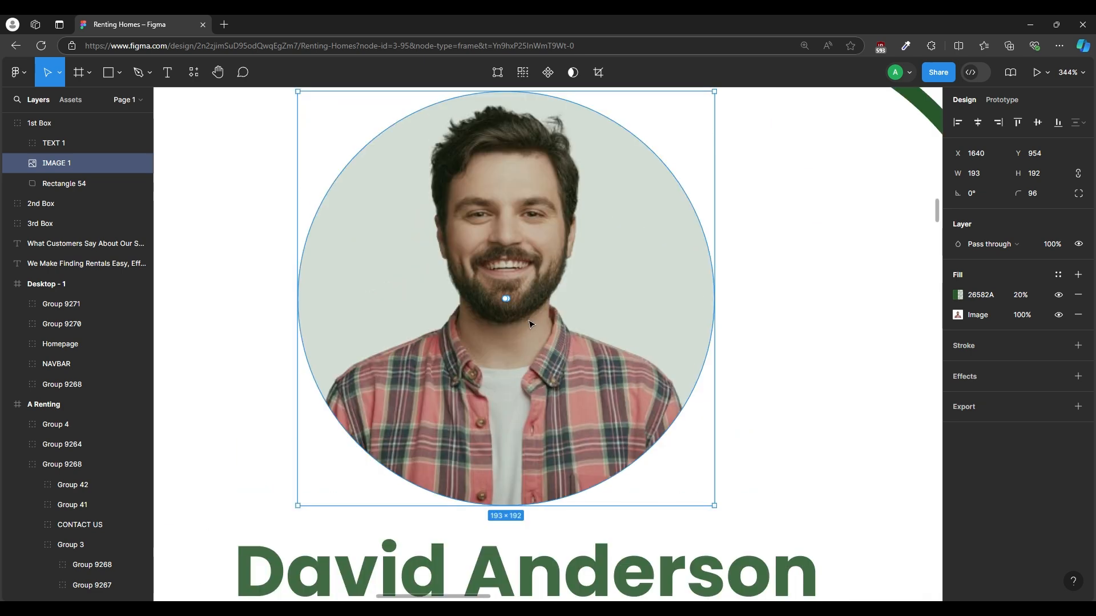
{"action": "left_click", "coordinate": [119, 73]}
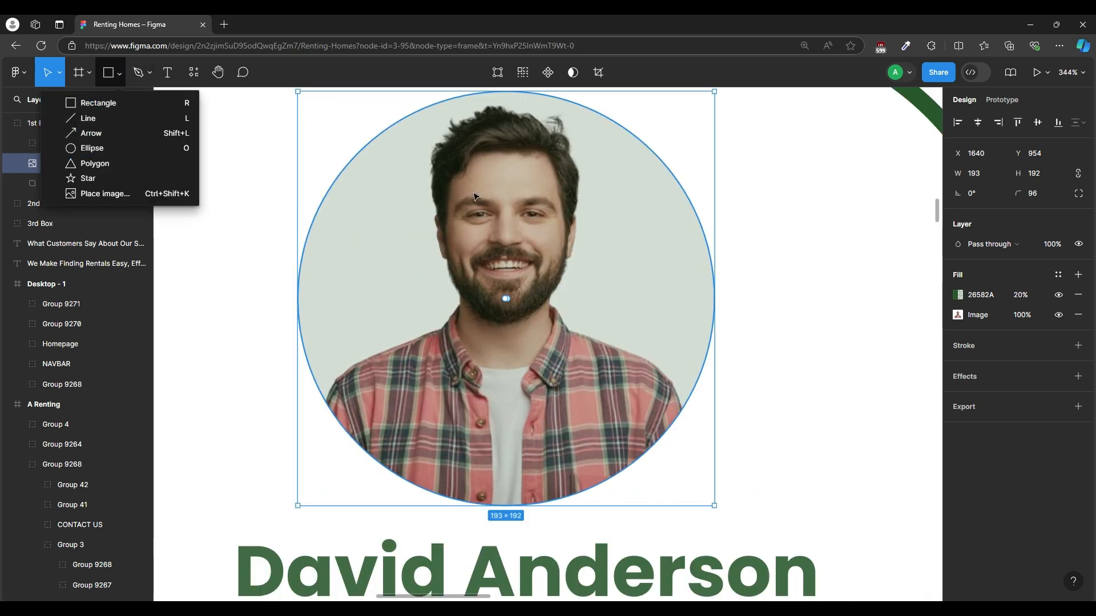
{"action": "left_click", "coordinate": [958, 315]}
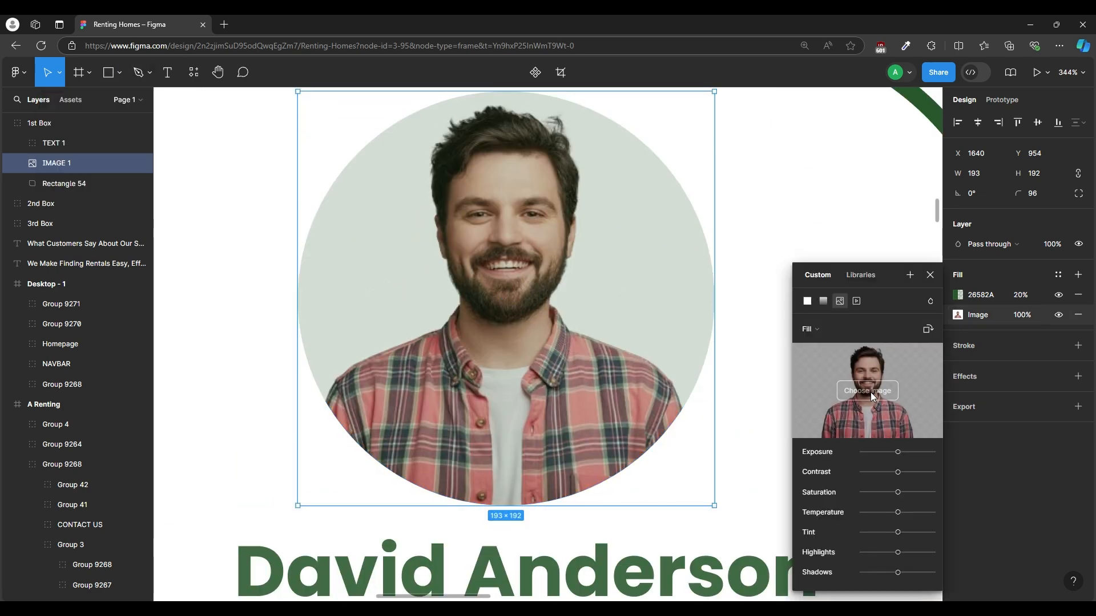
Step: Try replacing the first portrait's green overlay with a new 321717 fill at 20%, and undo the fill changes
{"action": "left_click", "coordinate": [959, 296]}
{"action": "left_click_drag", "start_coordinate": [913, 319], "coordinate": [1028, 428]}
{"action": "left_click", "coordinate": [1078, 295]}
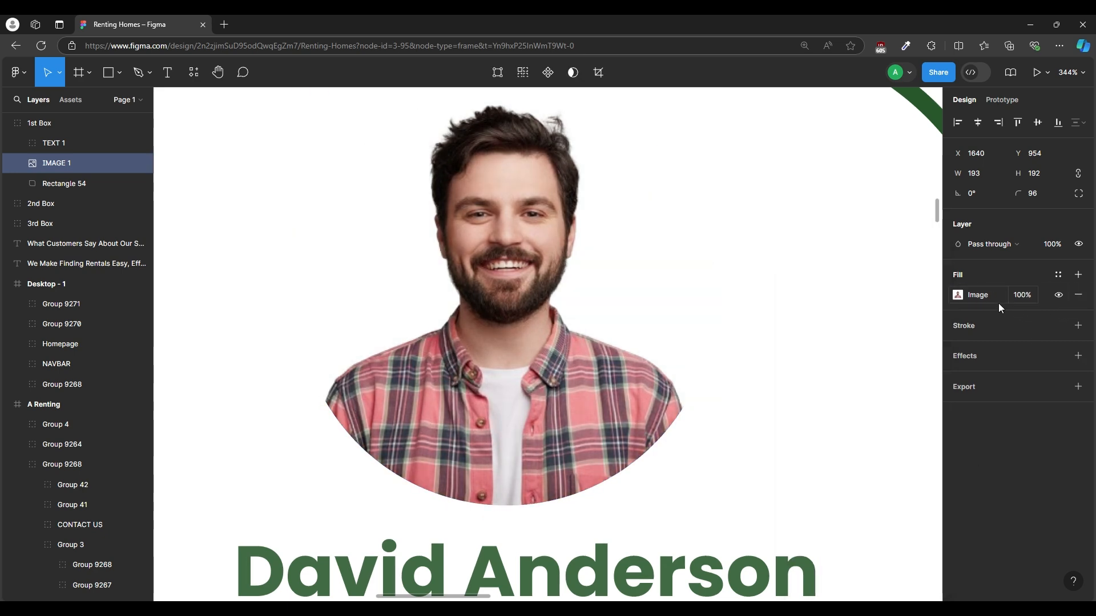
{"action": "left_click", "coordinate": [1078, 274]}
{"action": "left_click", "coordinate": [960, 296]}
{"action": "left_click_drag", "start_coordinate": [909, 340], "coordinate": [849, 401]}
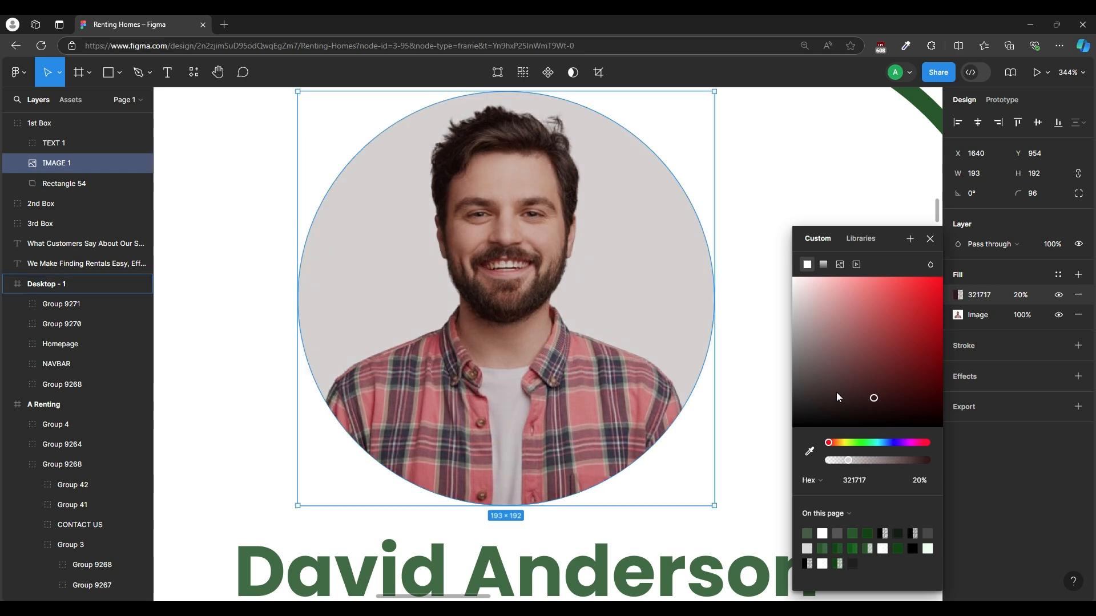
{"action": "key", "text": "ctrl+z"}
{"action": "key", "text": "ctrl+z"}
{"action": "key", "text": "ctrl+z"}
{"action": "key", "text": "ctrl+z"}
Step: Examine the text properties of the customer name and quote in the first testimonial box
{"action": "scroll", "coordinate": [592, 406], "scroll_direction": "down", "scroll_amount": 1}
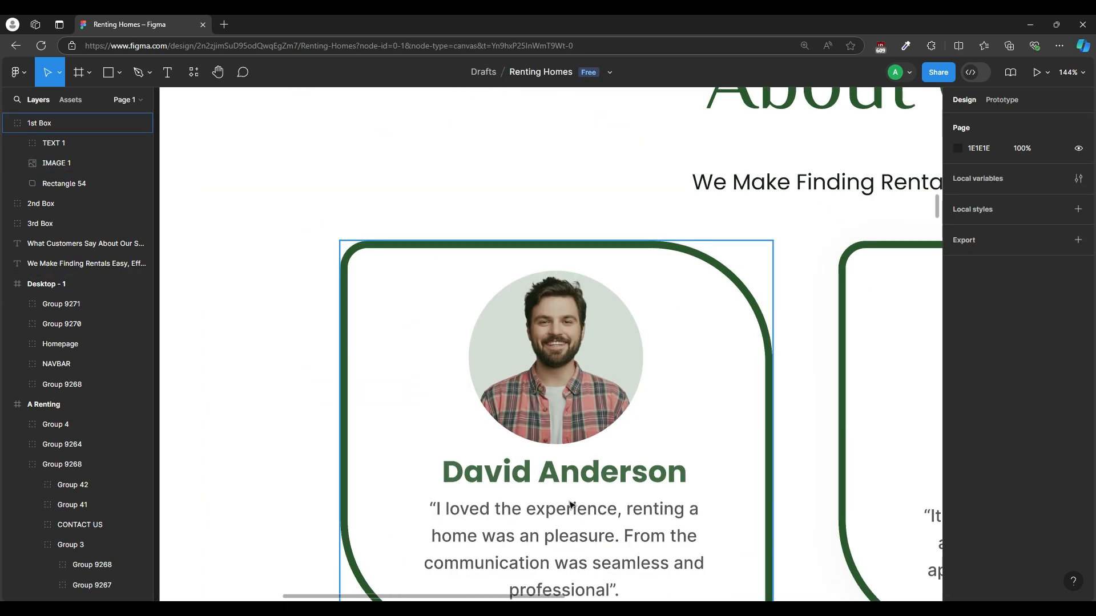
{"action": "double_click", "coordinate": [588, 488]}
{"action": "scroll", "coordinate": [588, 489], "scroll_direction": "down", "scroll_amount": 4}
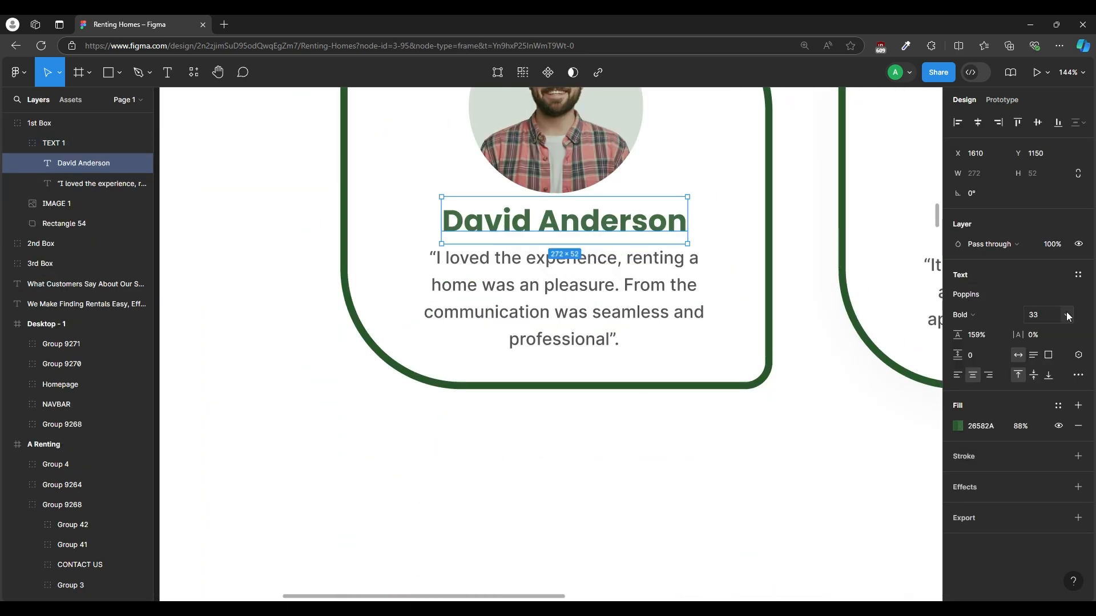
{"action": "left_click", "coordinate": [578, 268]}
{"action": "left_click", "coordinate": [487, 445]}
Step: Paste the footer link columns, social icons and copyright line, and move them to the bottom of the desktop frame
{"action": "scroll", "coordinate": [485, 449], "scroll_direction": "right", "scroll_amount": 3}
{"action": "scroll", "coordinate": [484, 452], "scroll_direction": "down", "scroll_amount": 6}
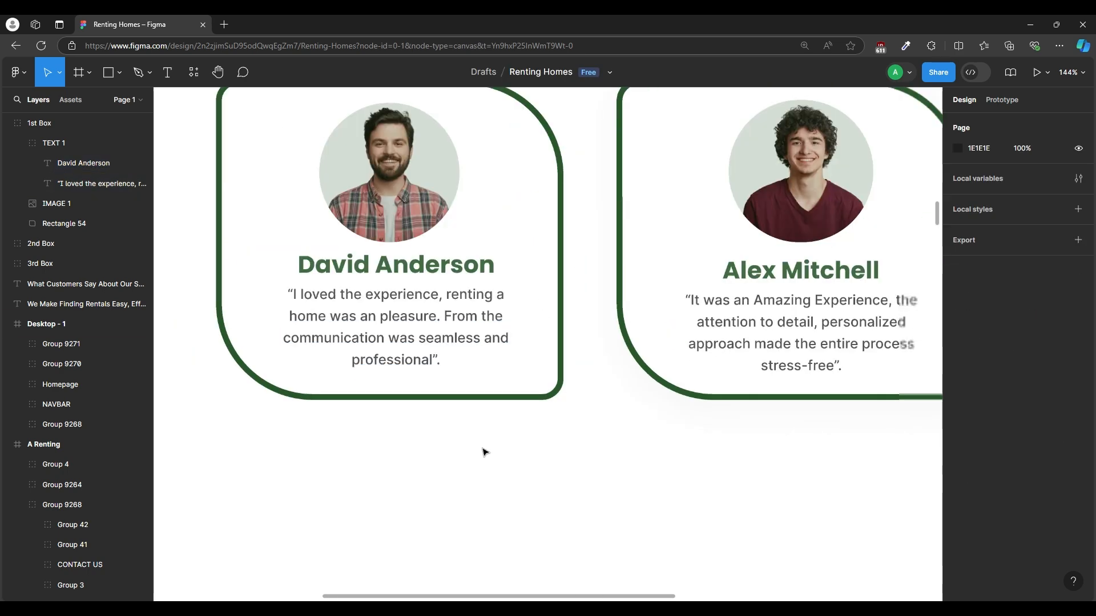
{"action": "scroll", "coordinate": [499, 400], "scroll_direction": "right", "scroll_amount": 1}
{"action": "scroll", "coordinate": [500, 401], "scroll_direction": "left", "scroll_amount": 1}
{"action": "key", "text": "ctrl+v"}
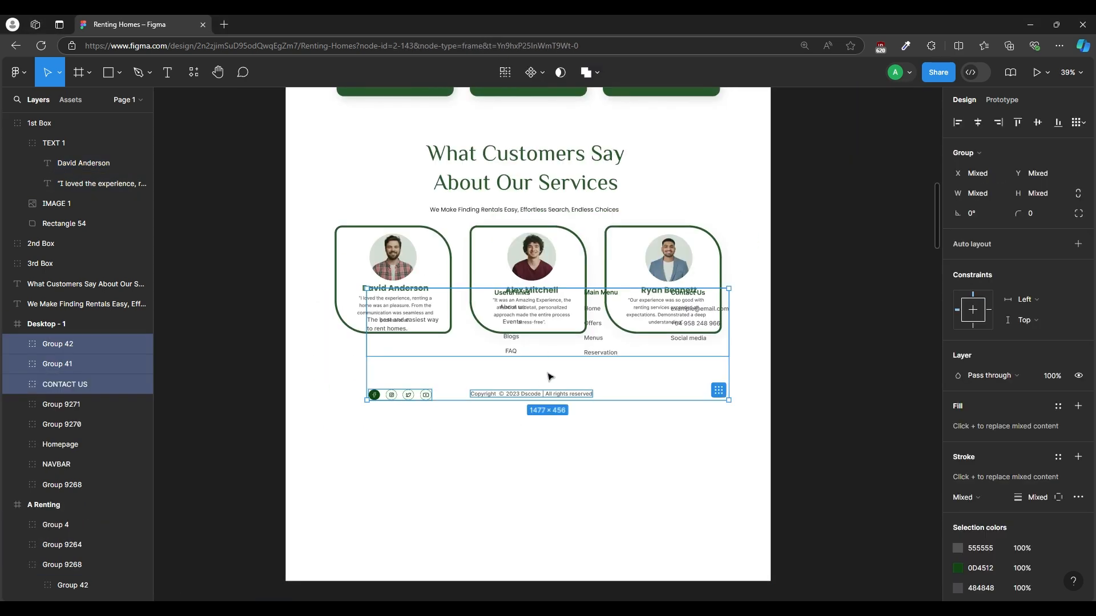
{"action": "left_click_drag", "start_coordinate": [548, 361], "coordinate": [538, 519]}
Step: Paste a copy of the RENTHOMES logo into the footer above "The best and easiest way to rent homes."
{"action": "scroll", "coordinate": [470, 503], "scroll_direction": "up", "scroll_amount": 3}
{"action": "left_click", "coordinate": [470, 506]}
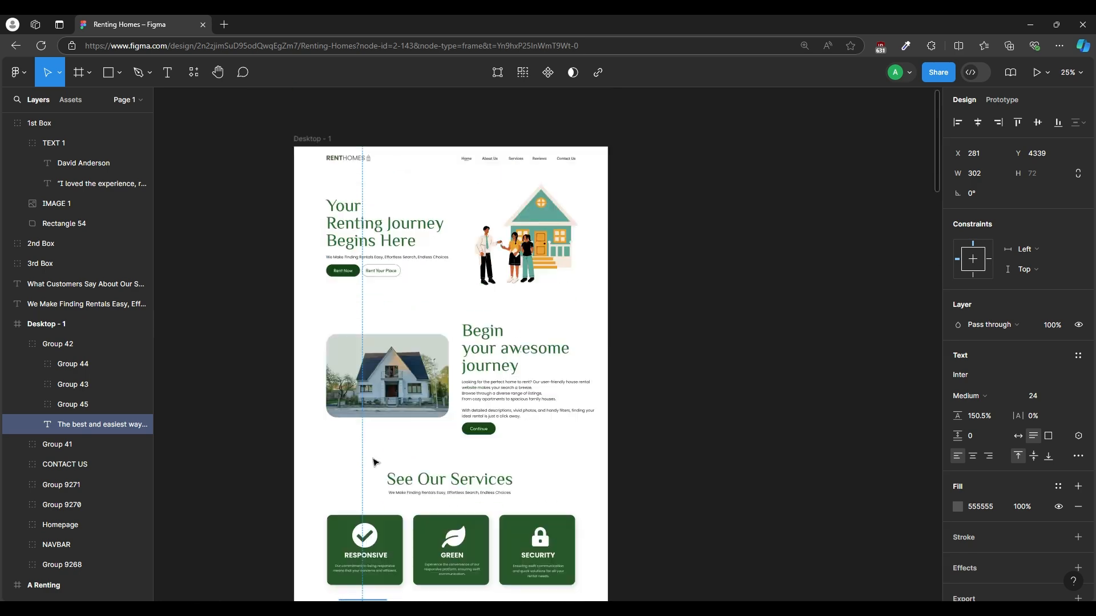
{"action": "key", "text": "ctrl+v"}
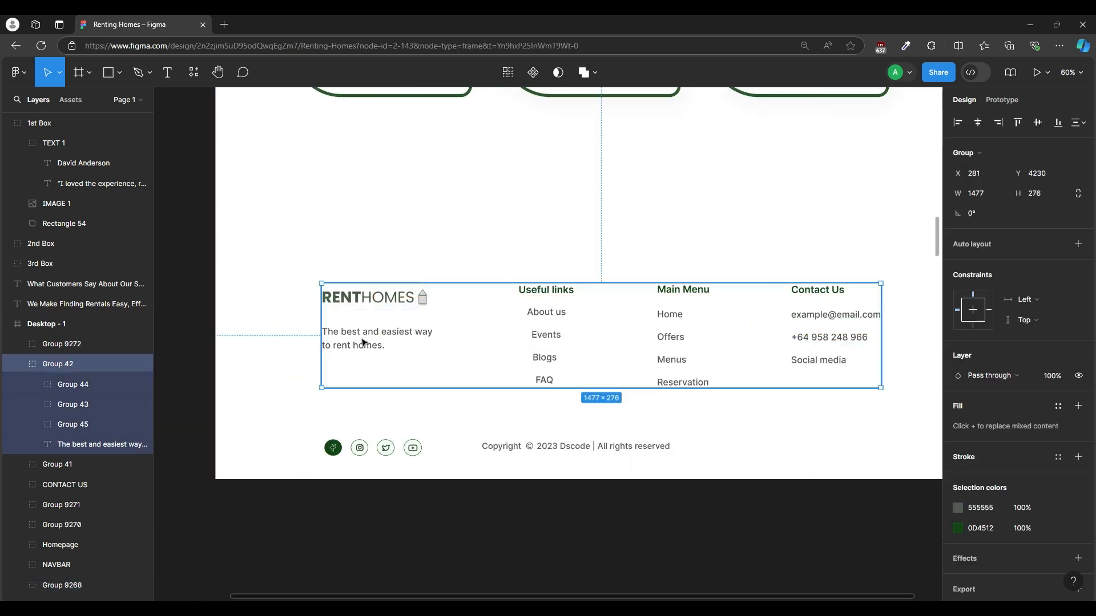